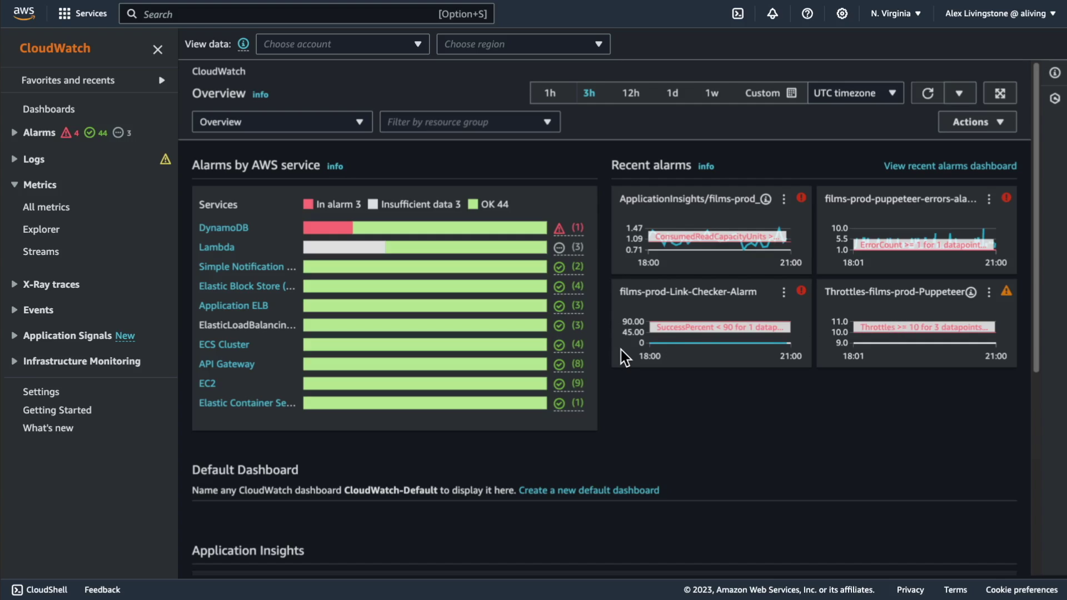
- From Settings' Metrics data sources, start a new data source and choose Amazon Prometheus
click(41, 393)
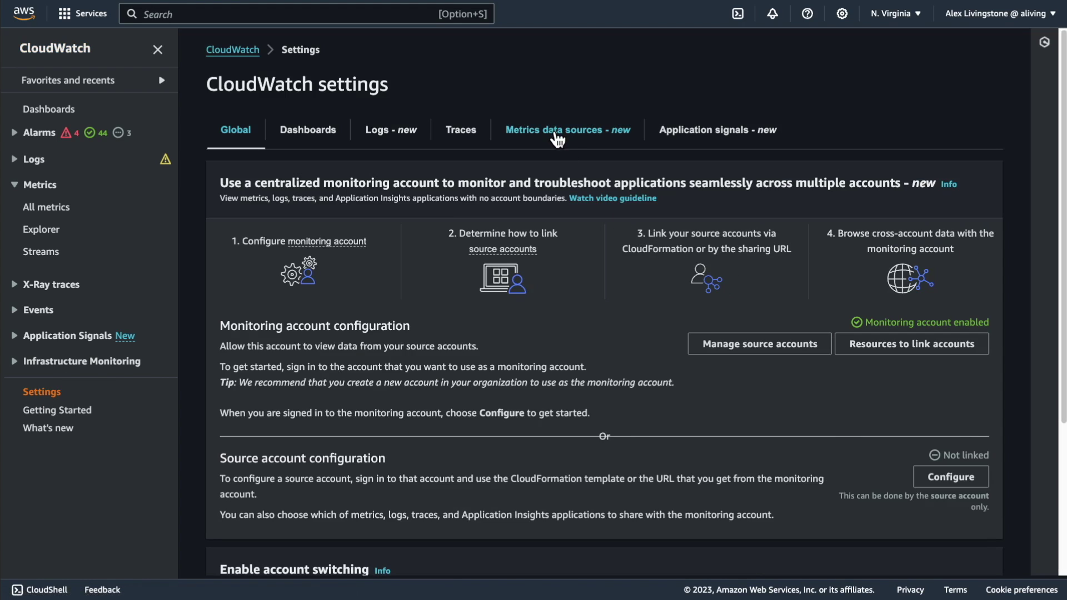
click(557, 138)
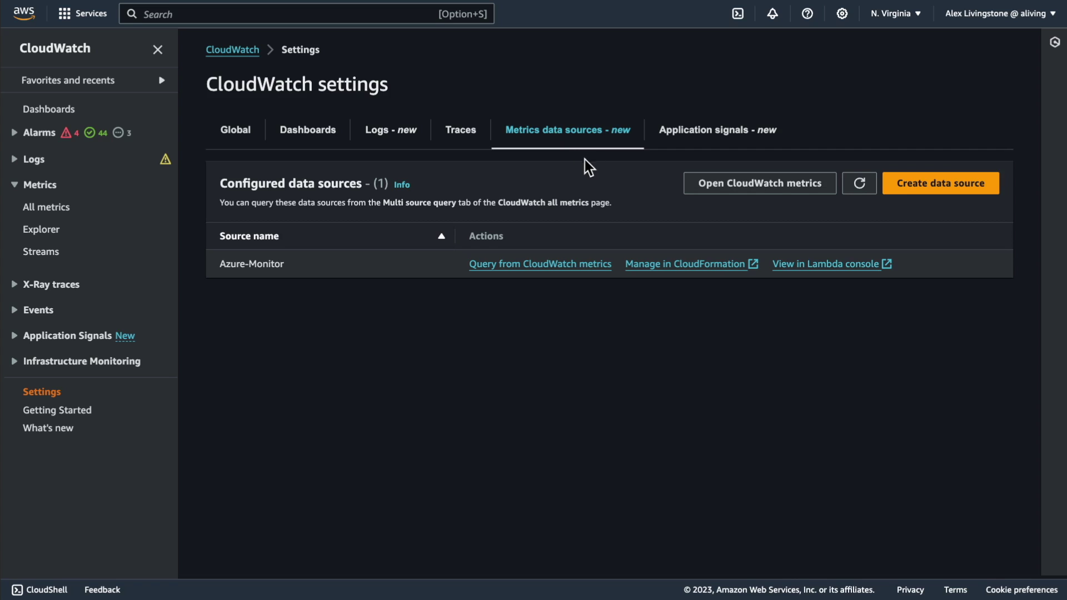
click(943, 187)
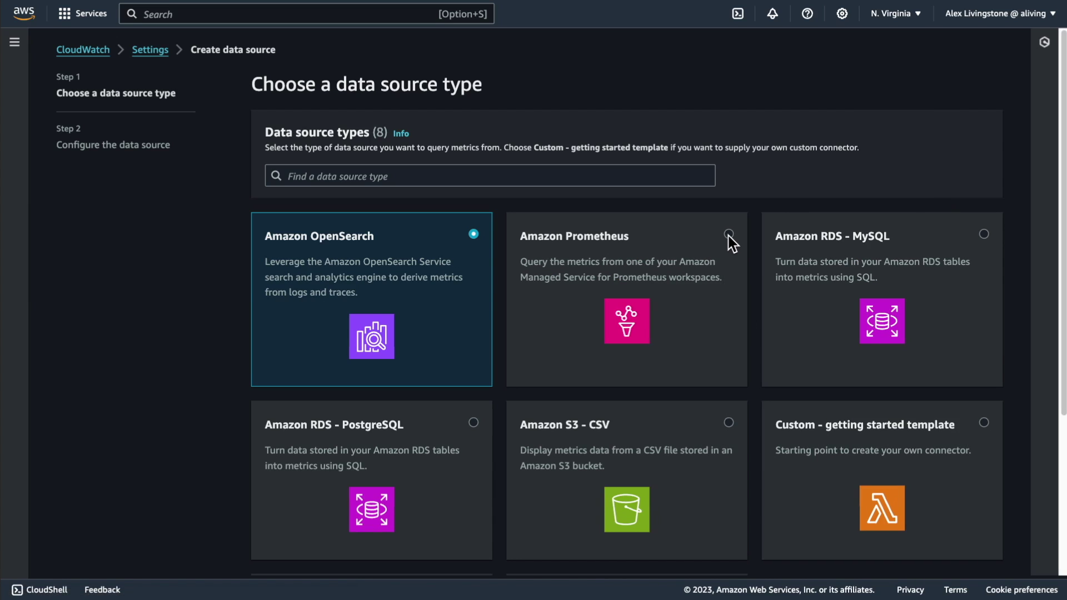
click(728, 237)
scroll(728, 242, down, 5)
- Create data source 'Prometheus' on the first workspace, acknowledging IAM resource creation
click(973, 560)
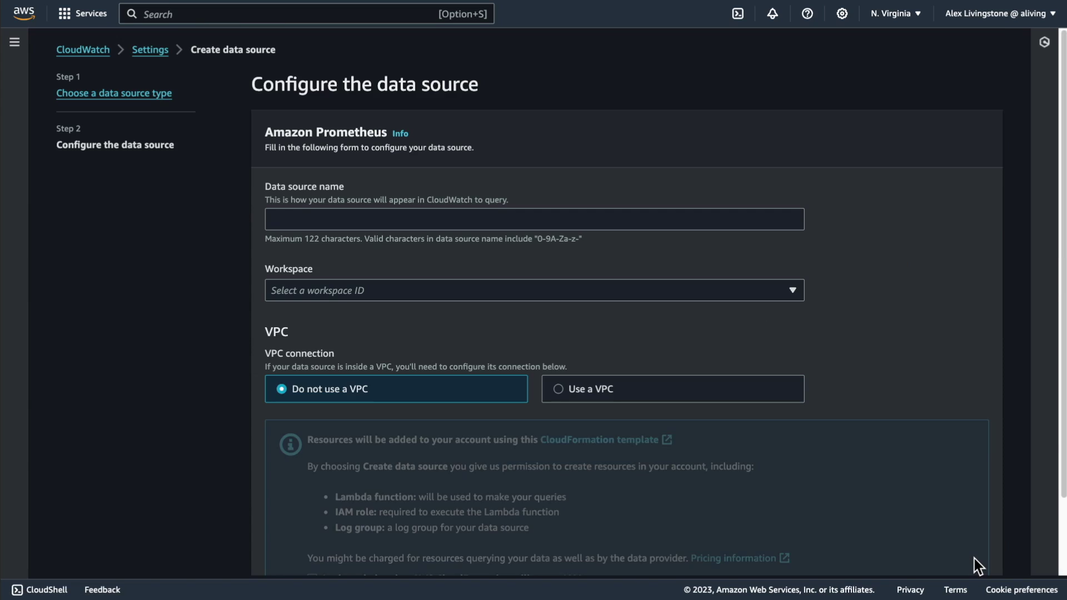
click(507, 215)
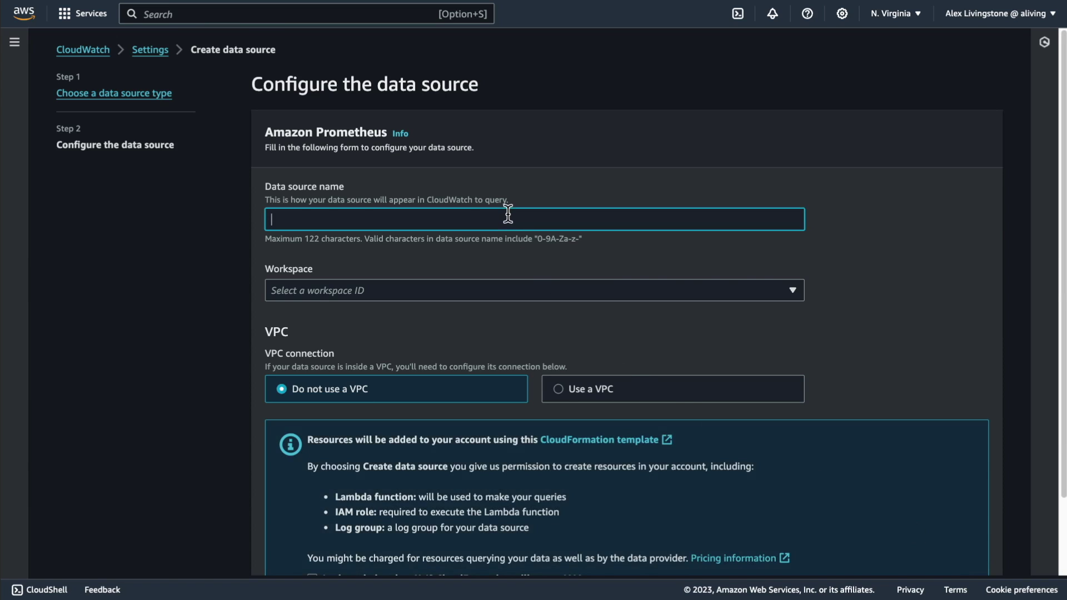
text(Pro)
text(metheus)
click(473, 296)
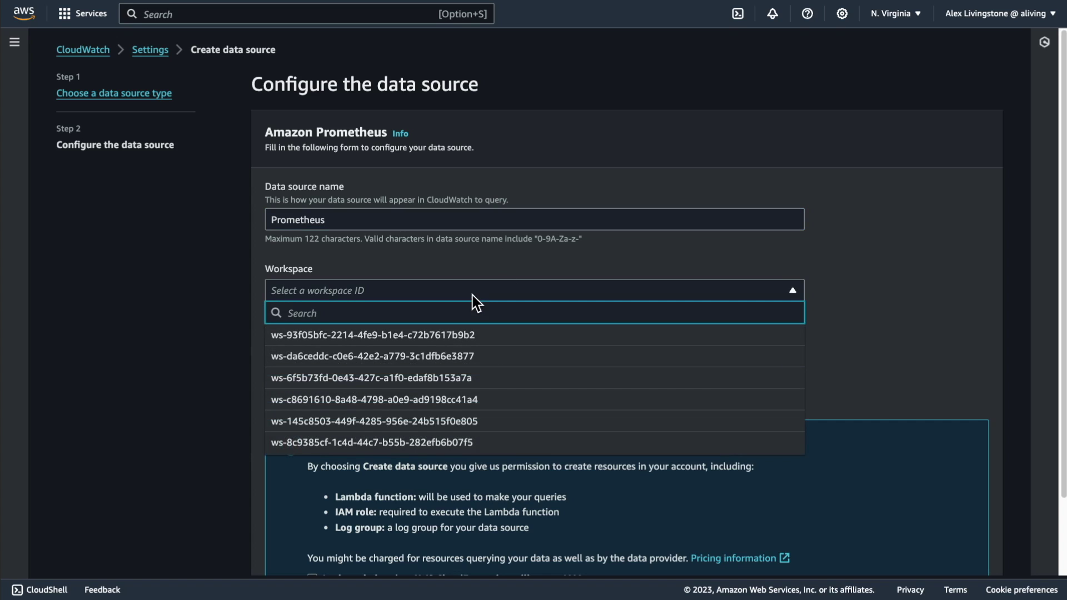
click(475, 336)
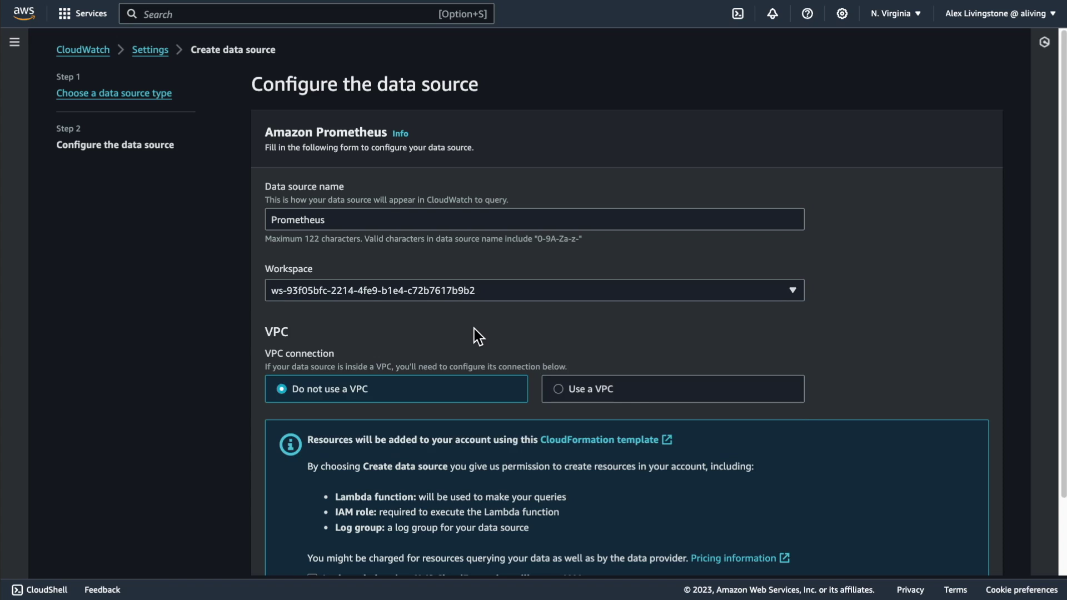
scroll(475, 328, down, 2)
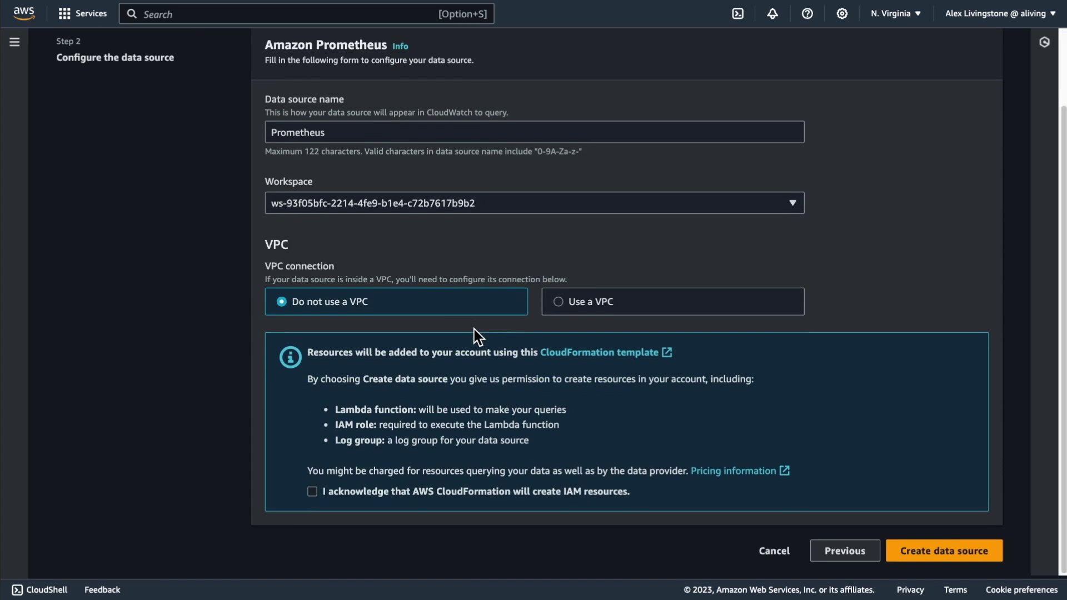
click(445, 491)
click(941, 549)
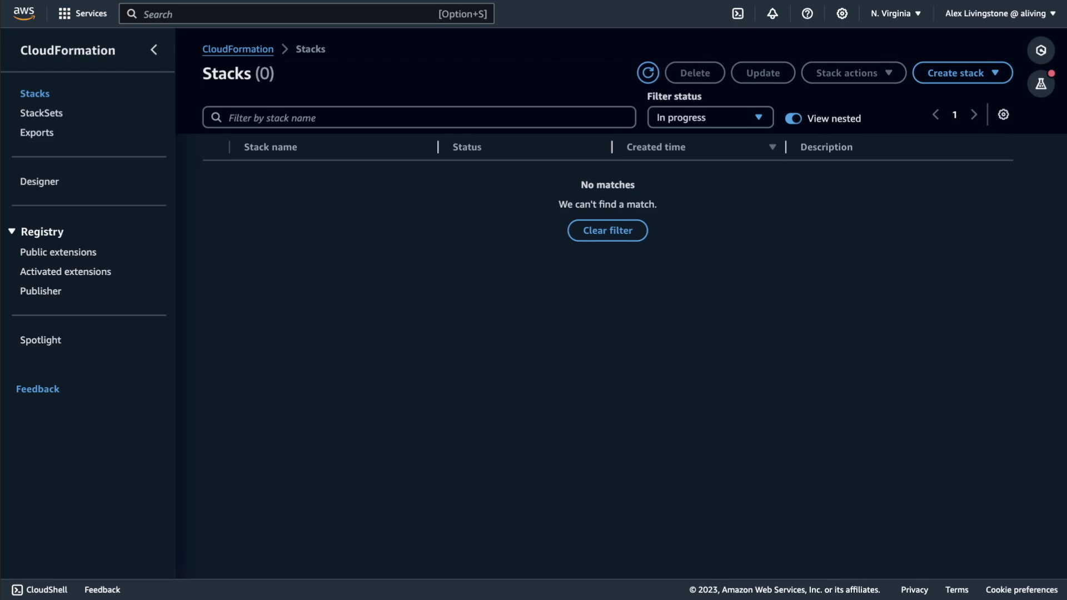
- Refresh CloudFormation stacks to confirm Prometheus is CREATE_IN_PROGRESS, then return to CloudWatch
click(648, 73)
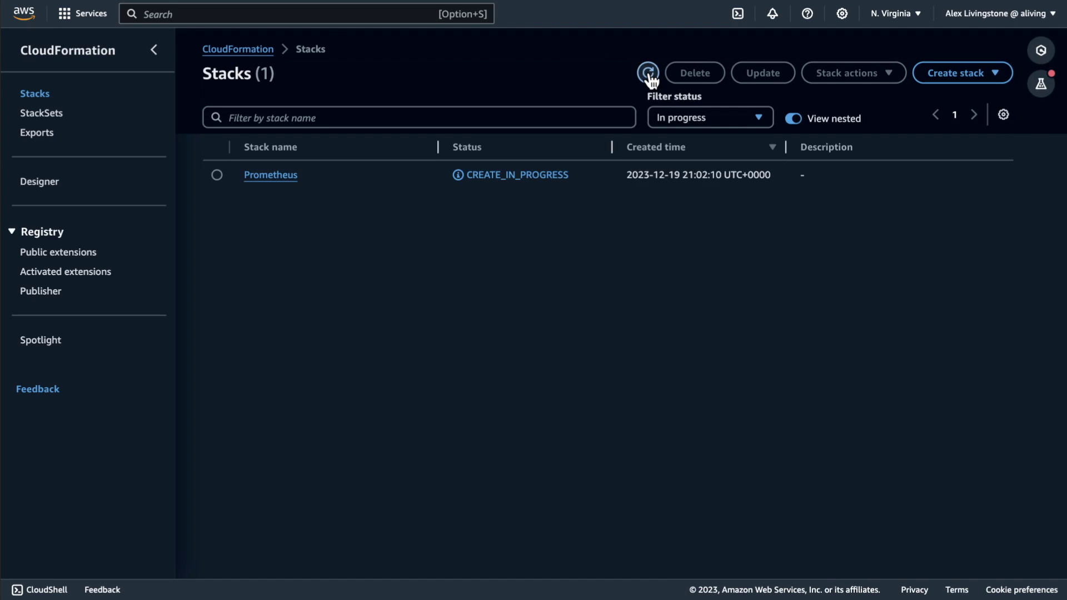
click(648, 72)
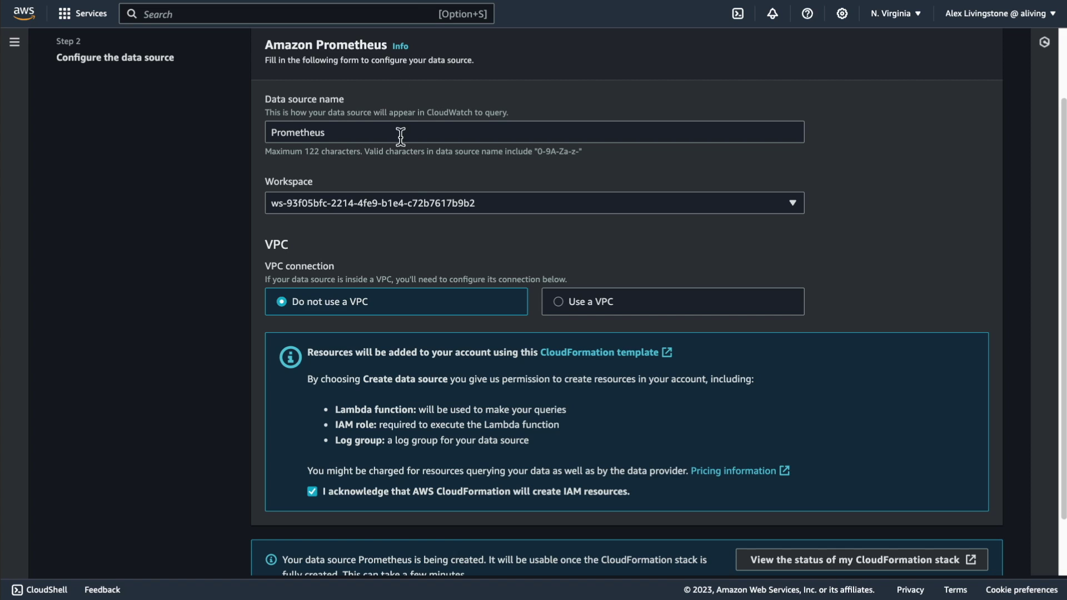
scroll(173, 111, up, 2)
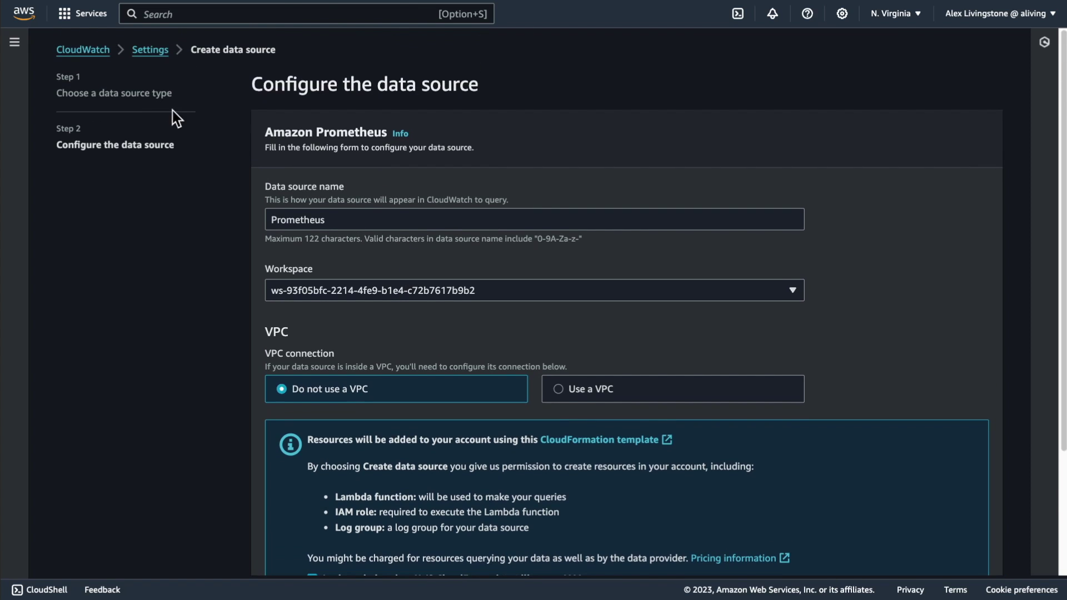
click(92, 52)
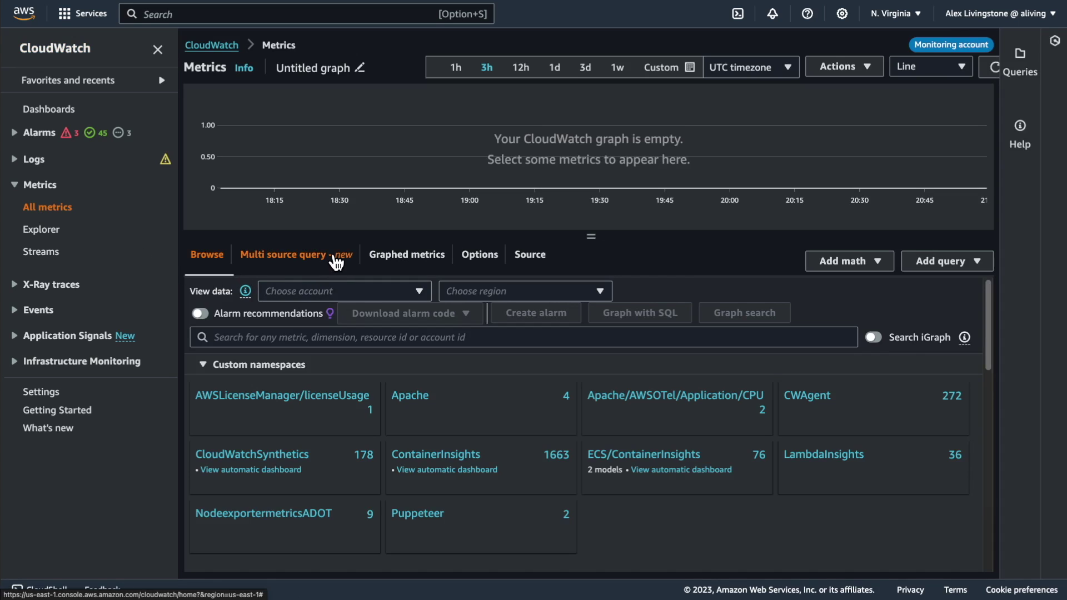
- Build a PromQL query for apache_up against the Prometheus data source
click(336, 263)
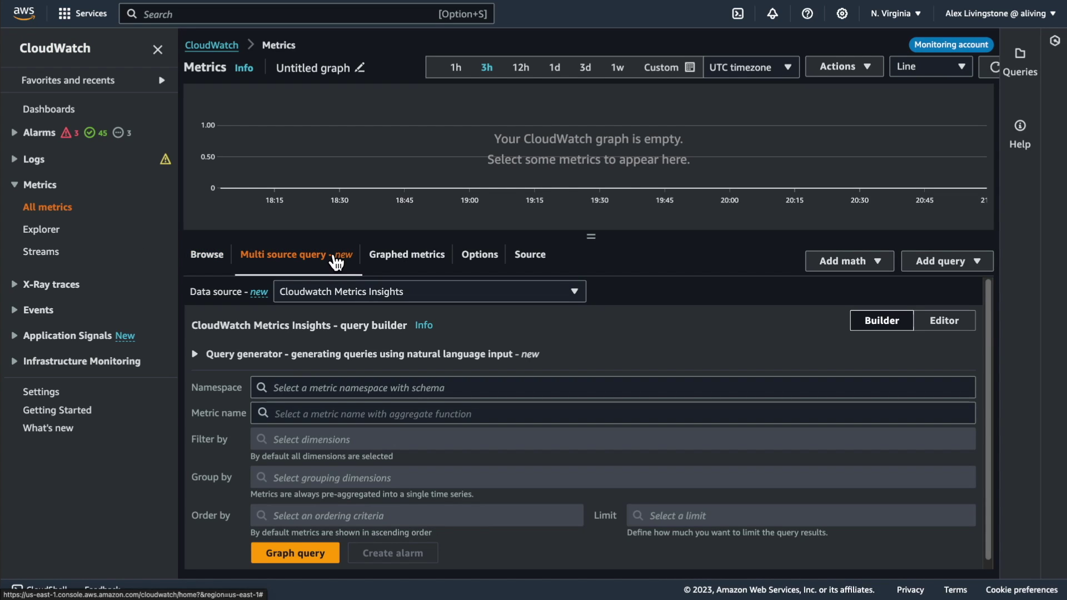
click(573, 292)
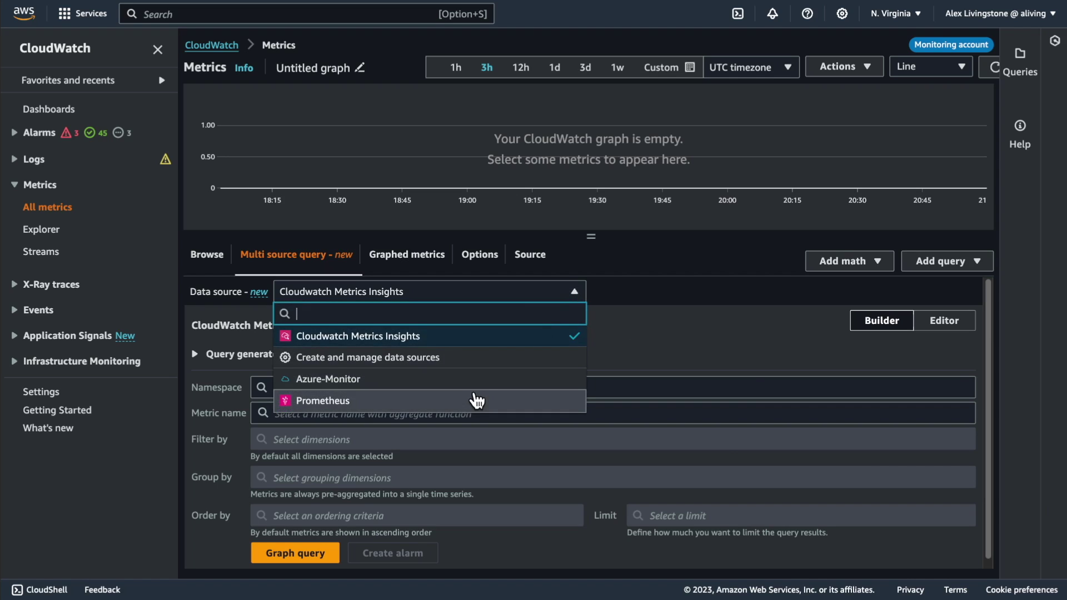
click(476, 401)
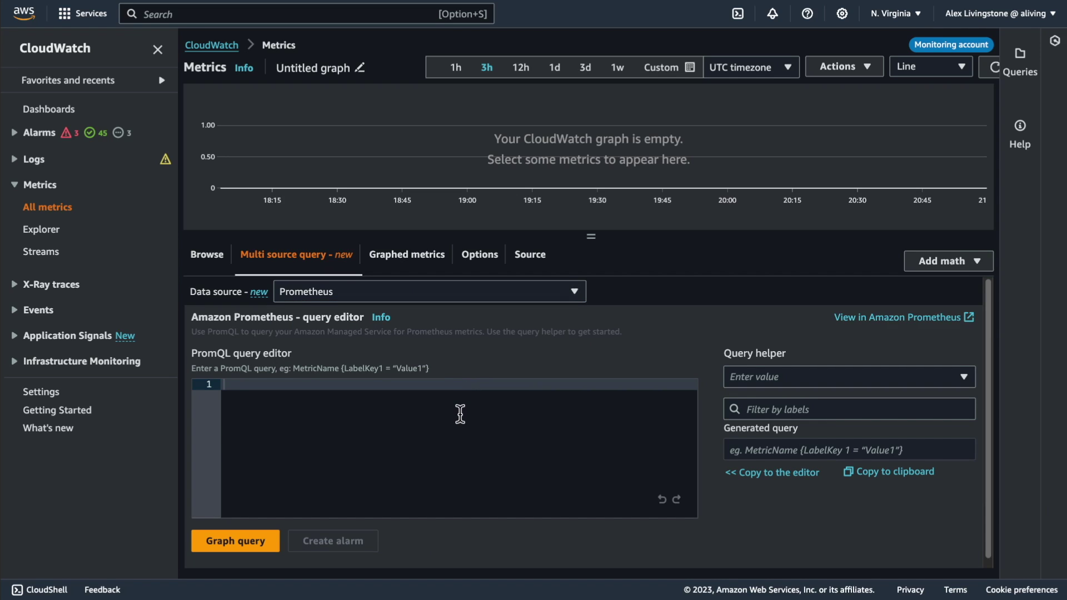
click(877, 379)
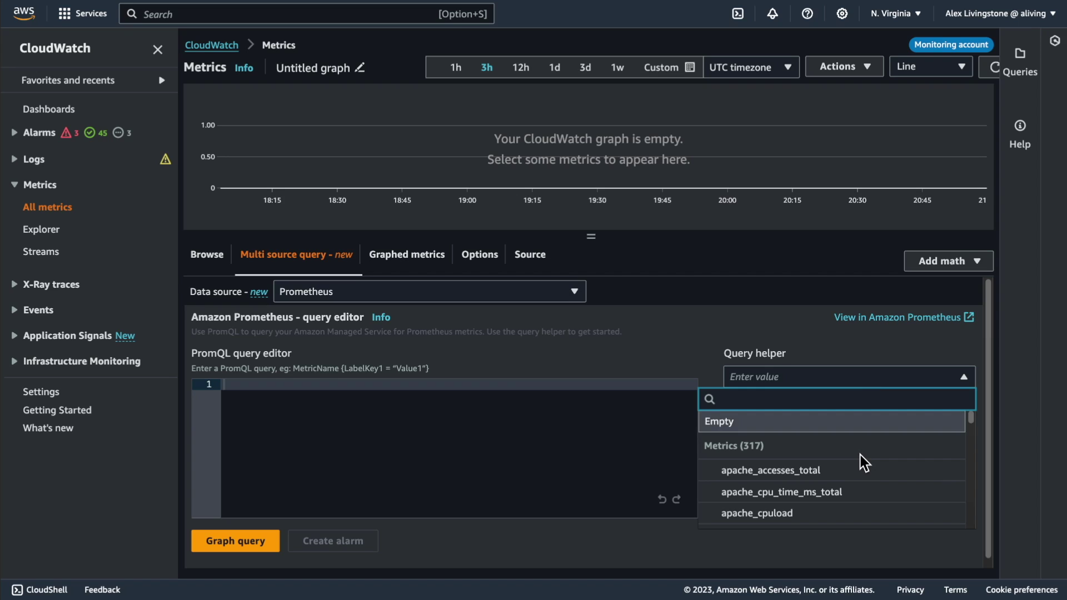
scroll(862, 463, down, 2)
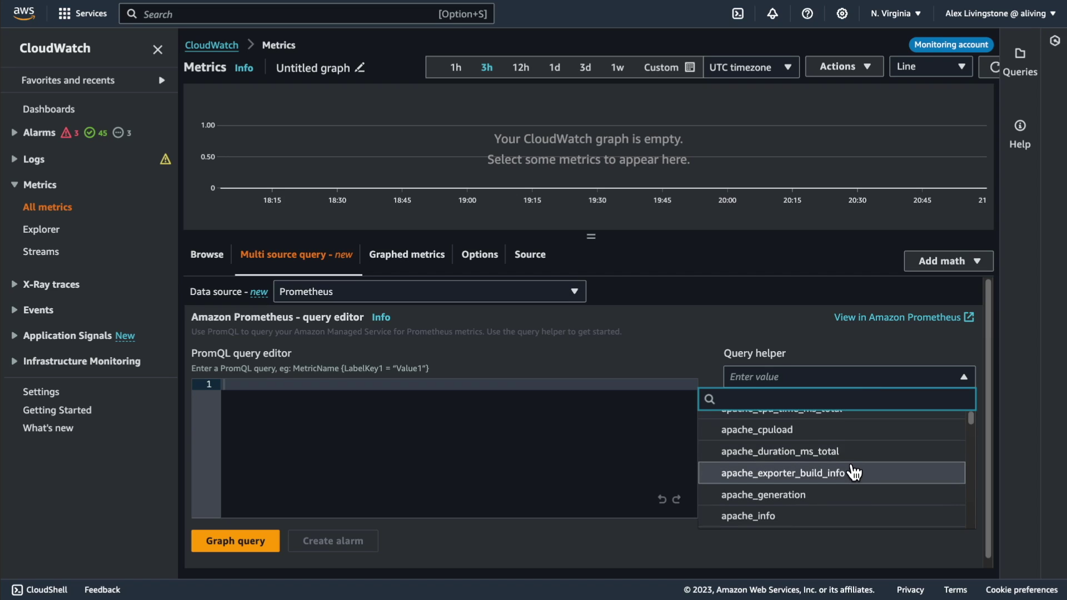
scroll(854, 471, down, 2)
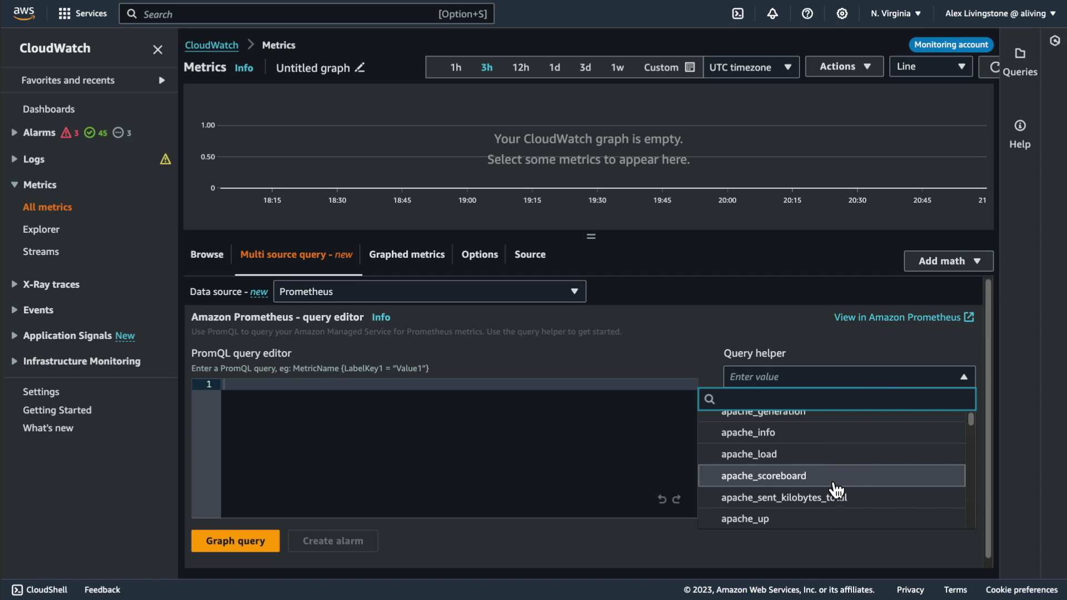
click(819, 520)
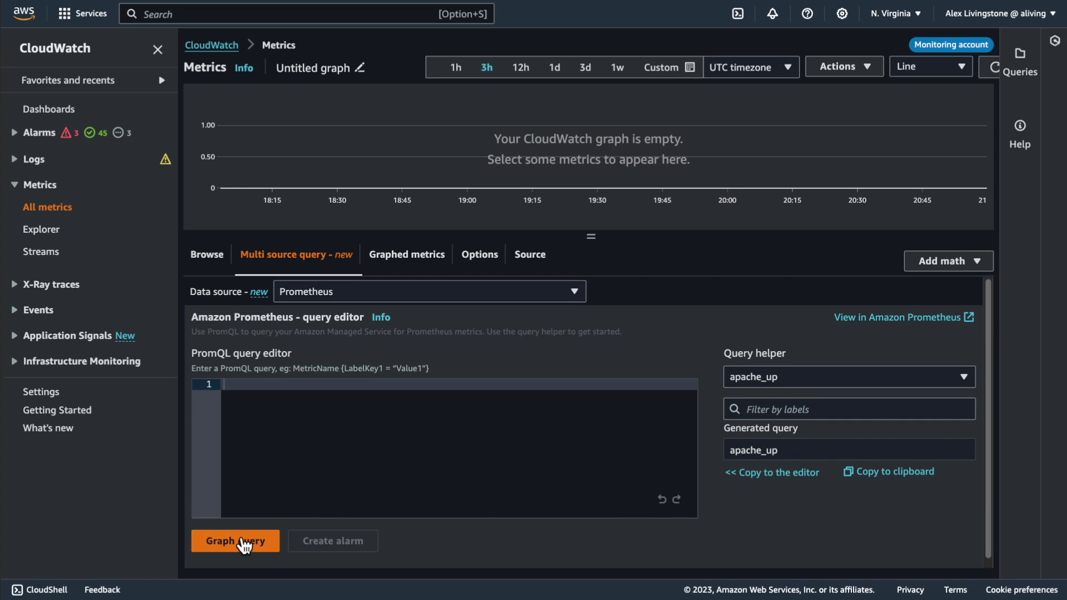
- Copy the apache_up query to the editor, graph it, and view the graphed metrics
click(243, 544)
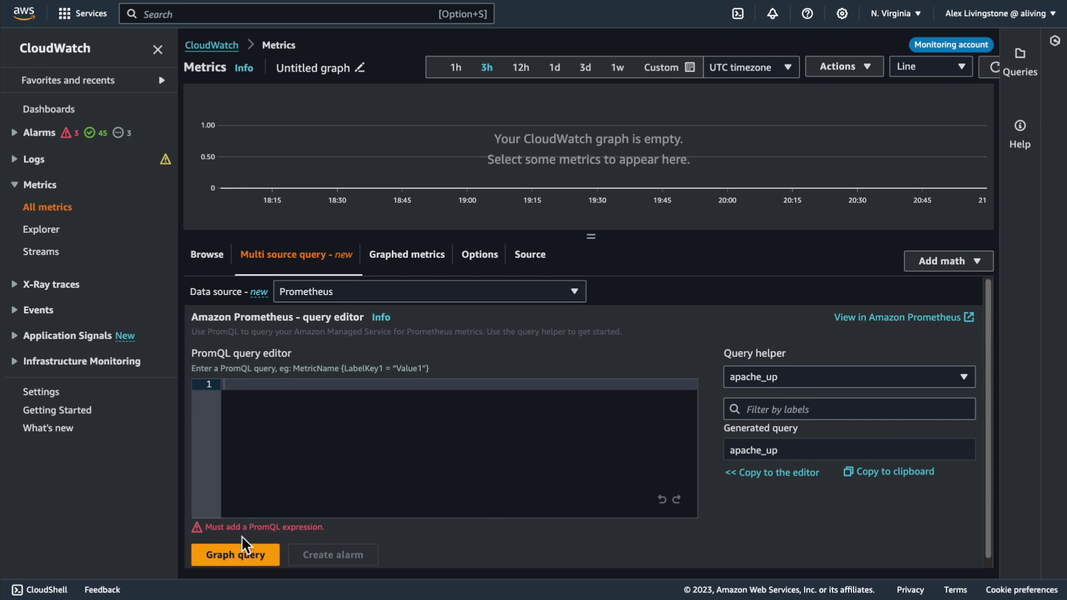
click(787, 475)
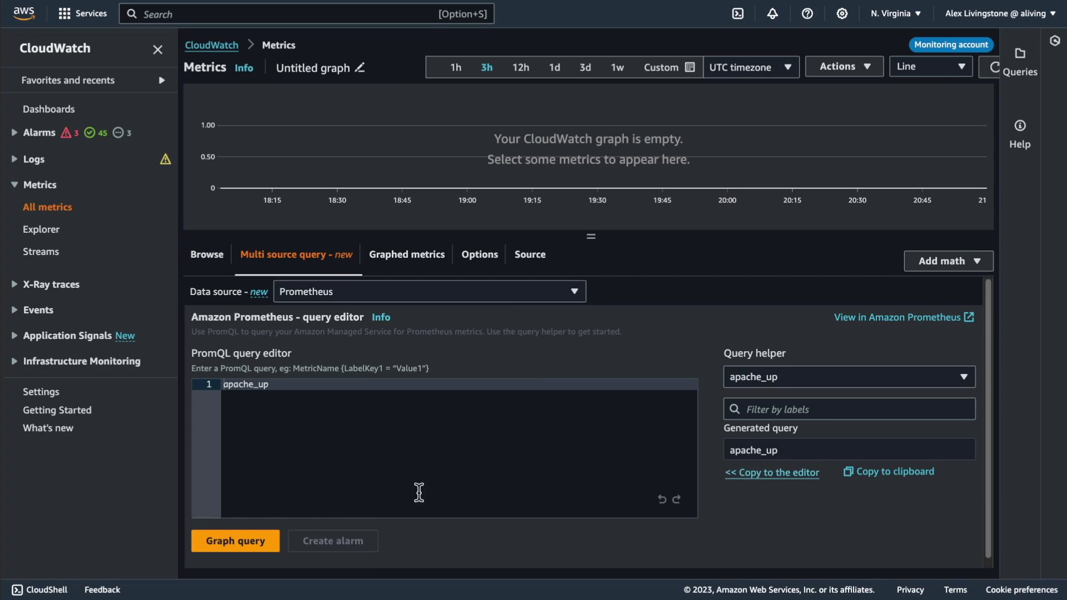
click(268, 543)
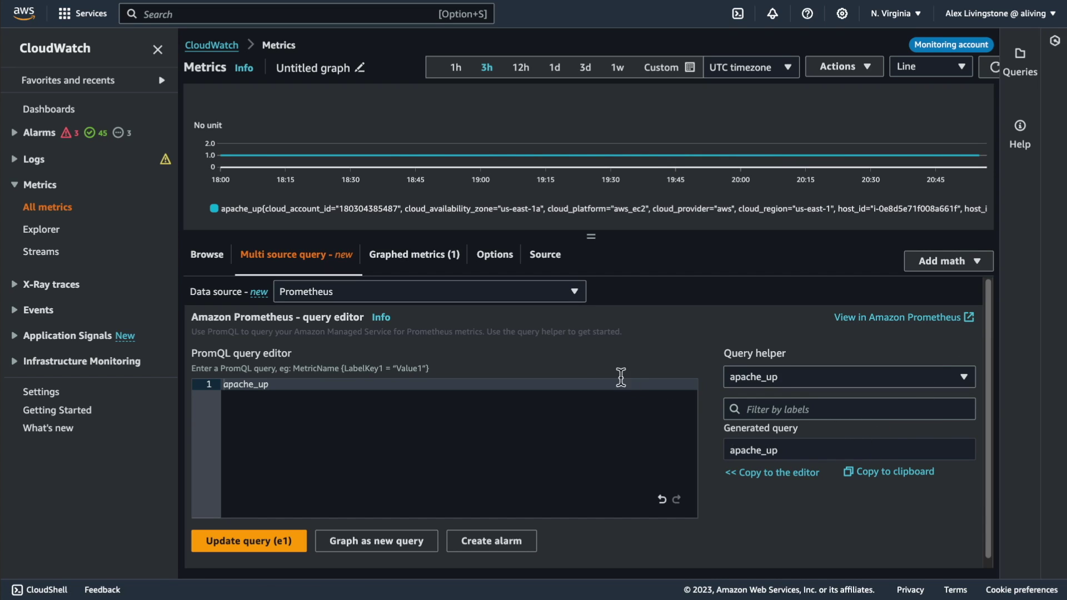
click(420, 254)
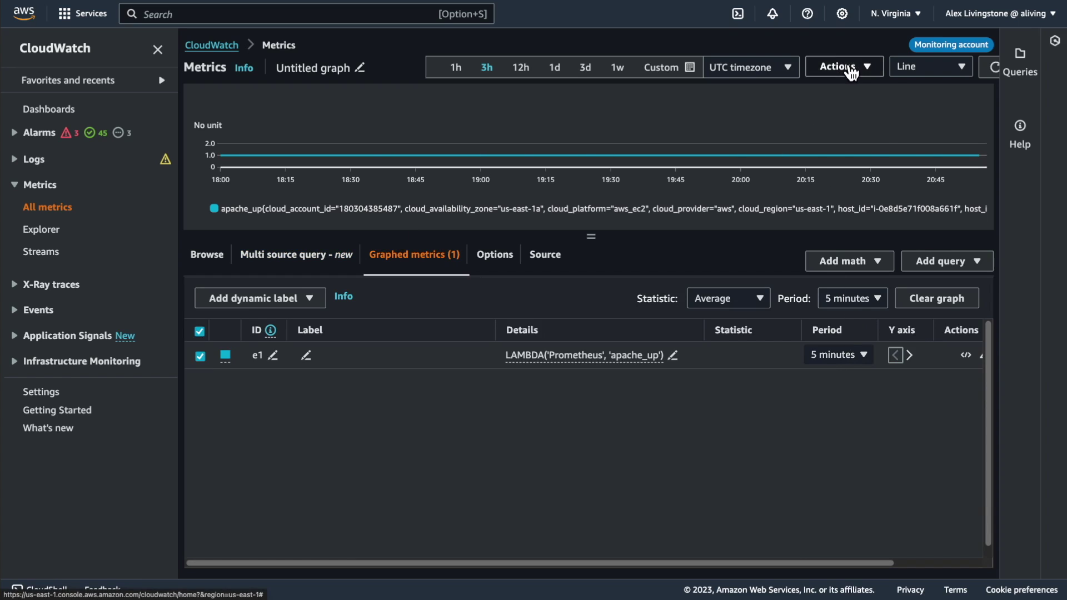
click(849, 69)
- Create a new dashboard named 'Apache' and add the apache_up graph to it
click(859, 88)
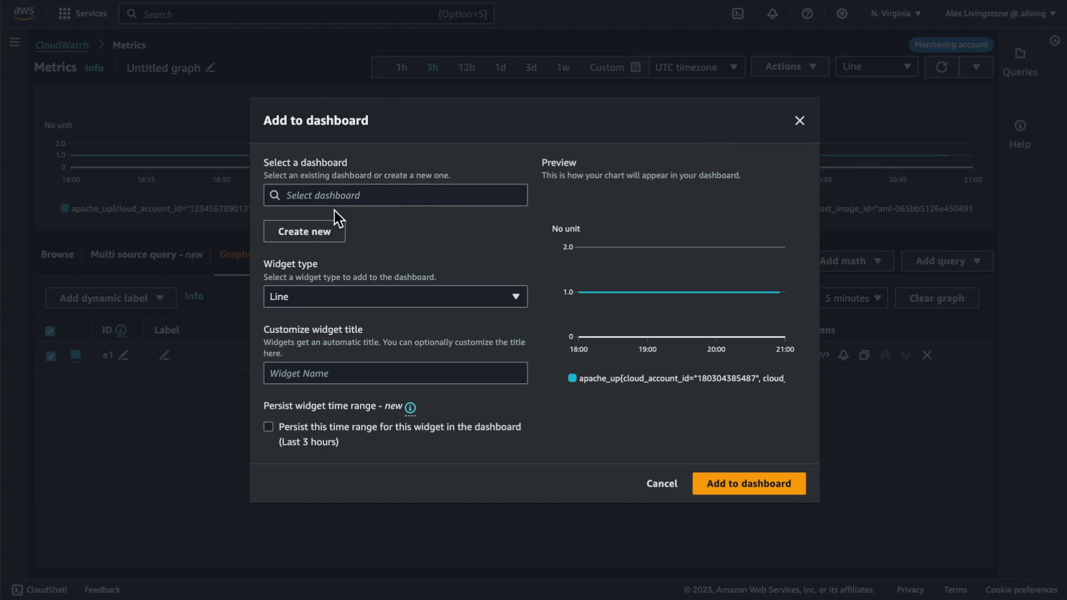
click(335, 231)
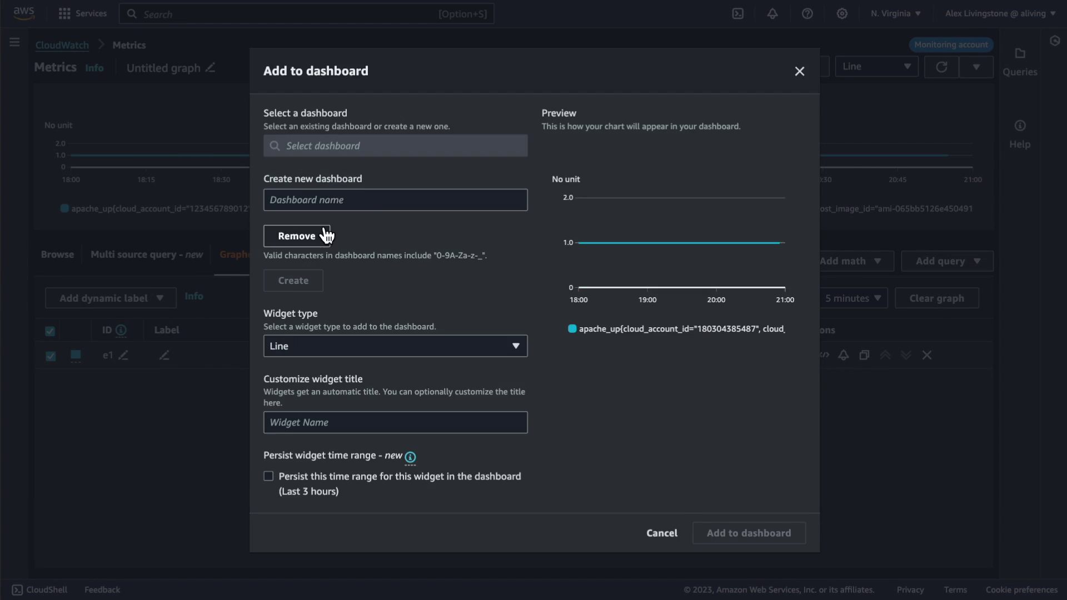
click(339, 200)
text(Apache)
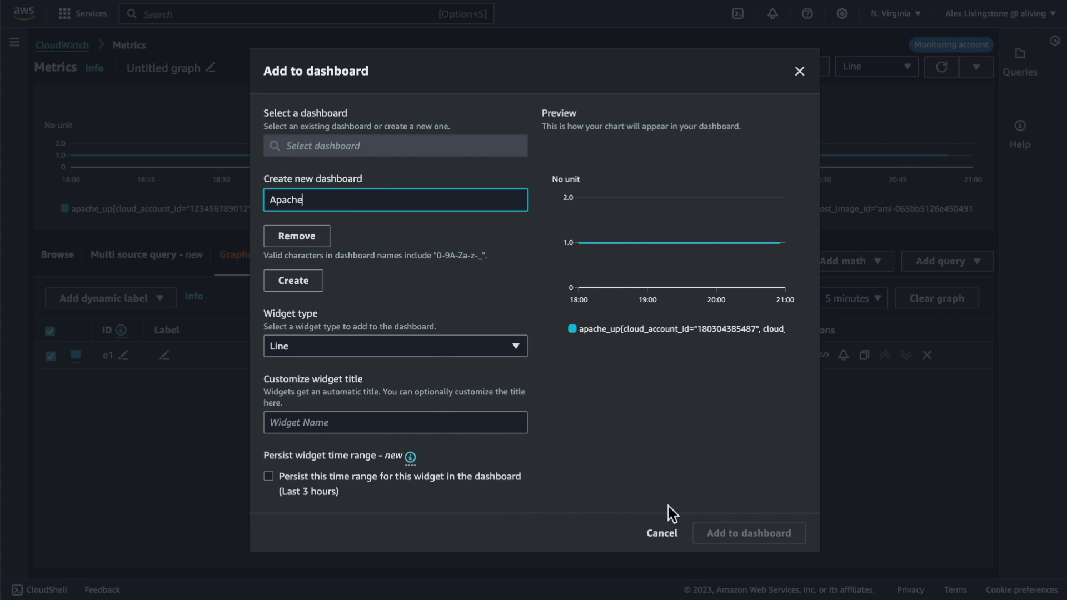
click(302, 285)
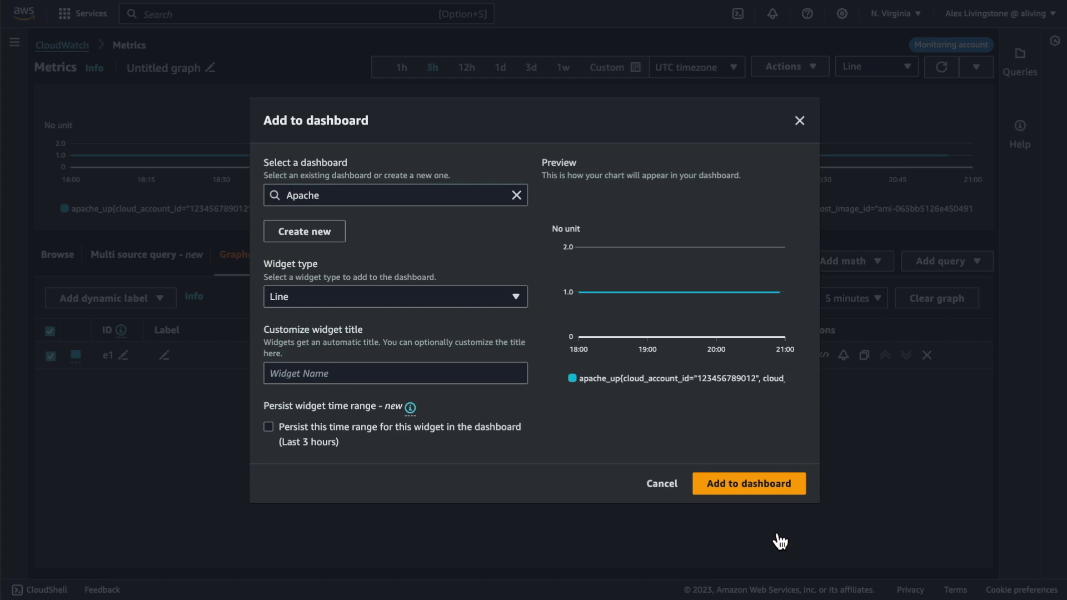
click(762, 481)
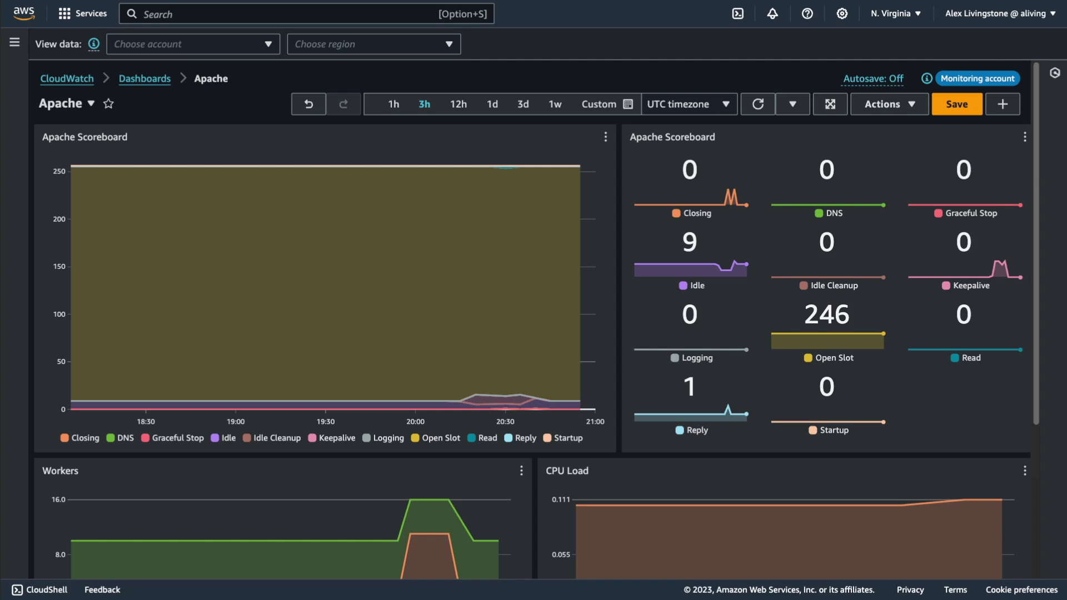
scroll(961, 329, down, 3)
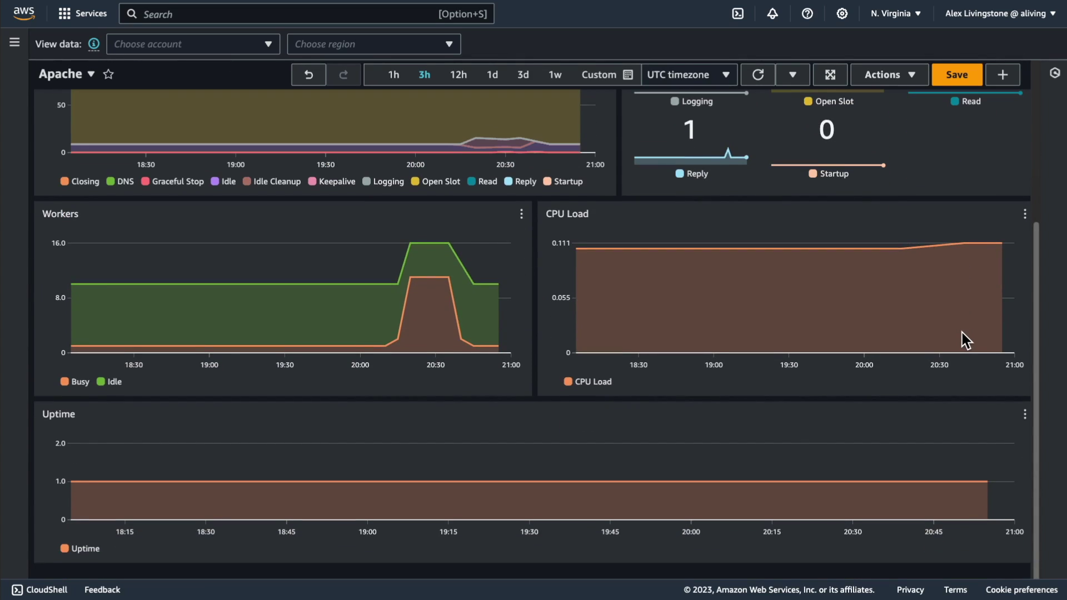
scroll(961, 333, up, 1)
scroll(961, 333, up, 2)
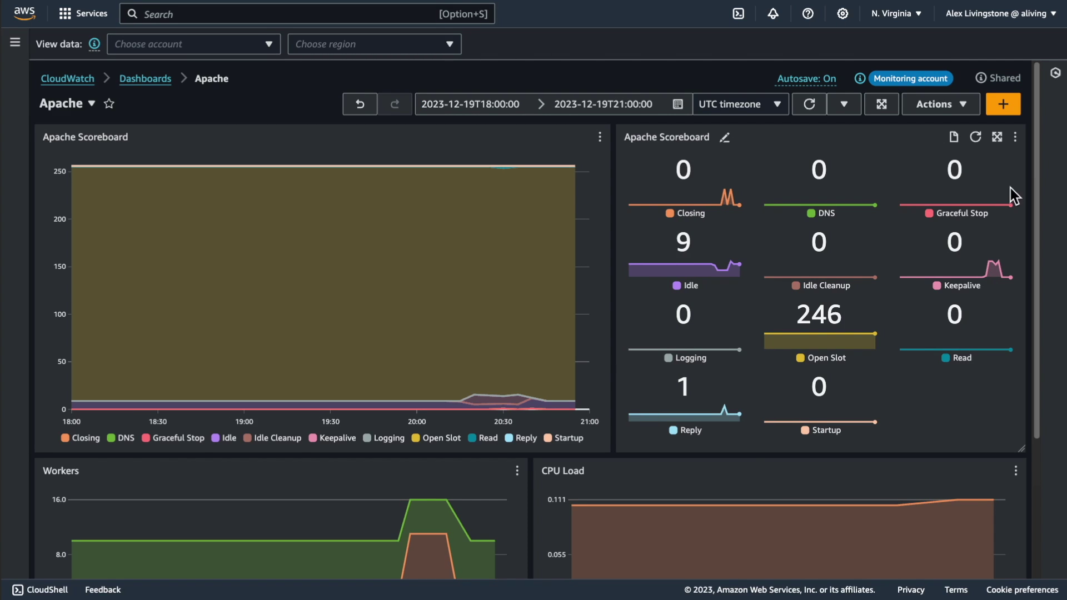
- Review the Apache dashboard's scoreboard, workers, CPU load and uptime panels
click(1002, 108)
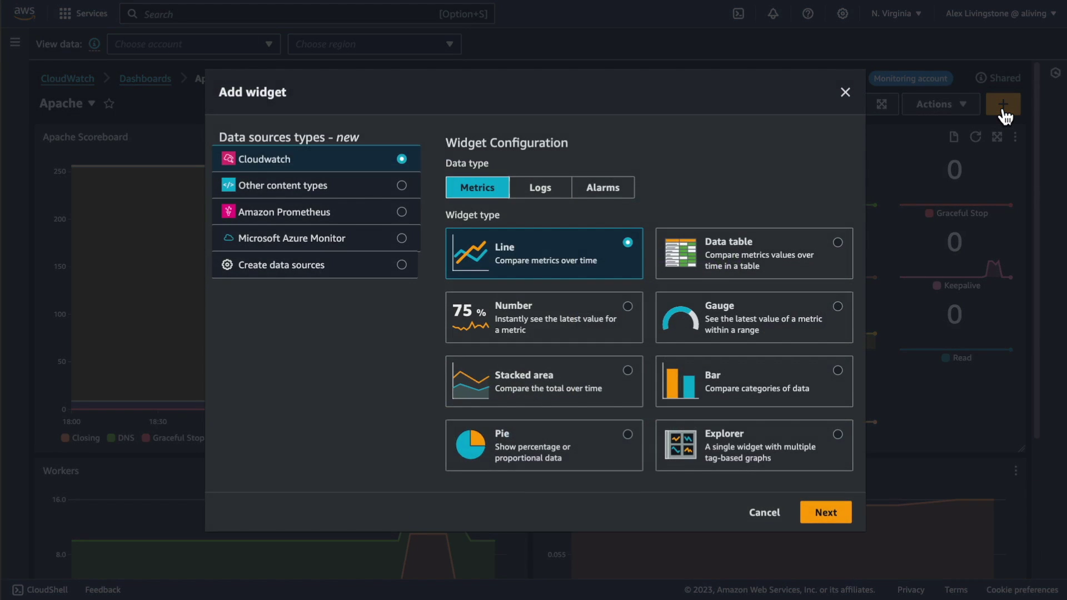
- Start an Amazon Prometheus Number widget
click(402, 214)
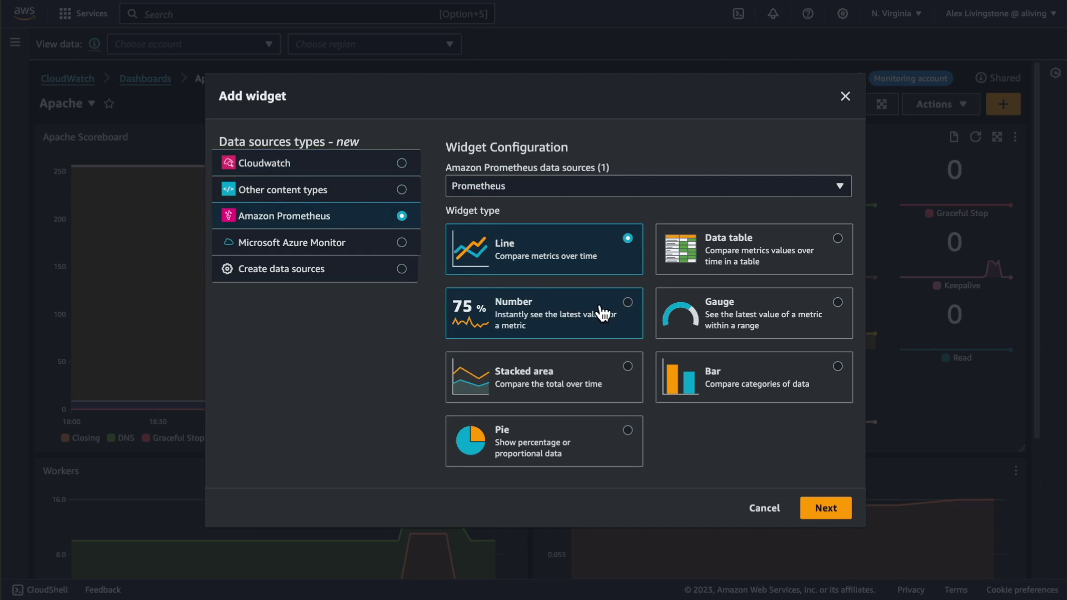
click(628, 305)
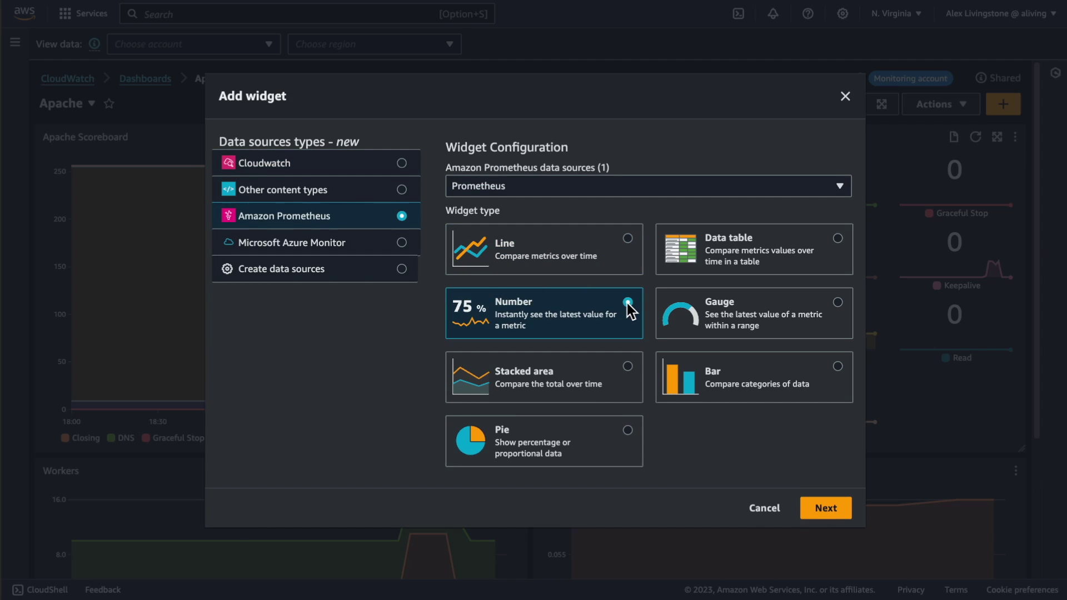
click(837, 514)
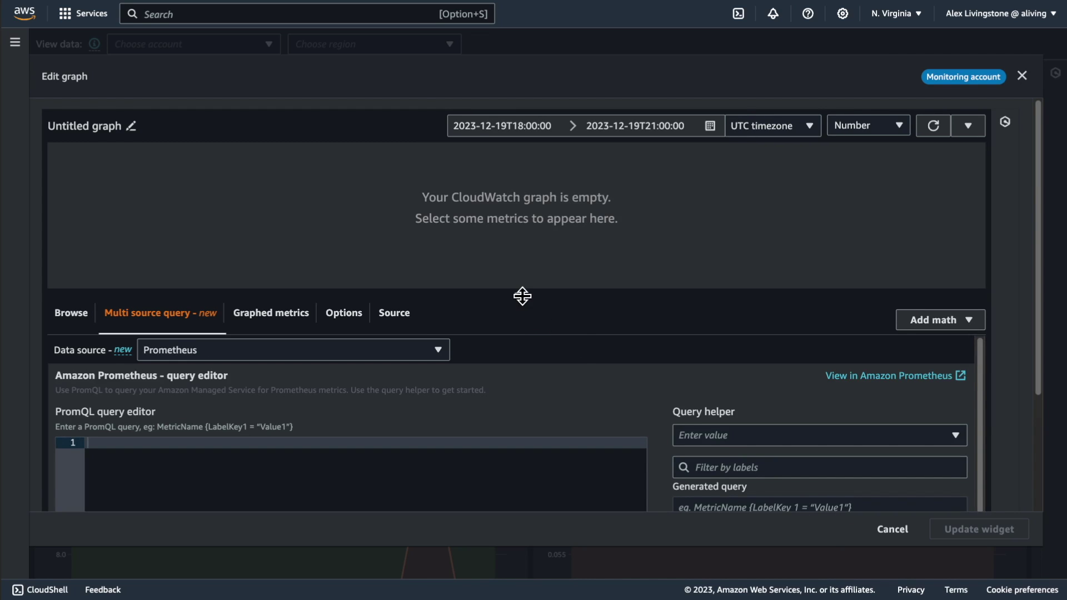
- Select apache_version in the query helper, copy it to the editor, and graph it
drag(523, 295, 526, 193)
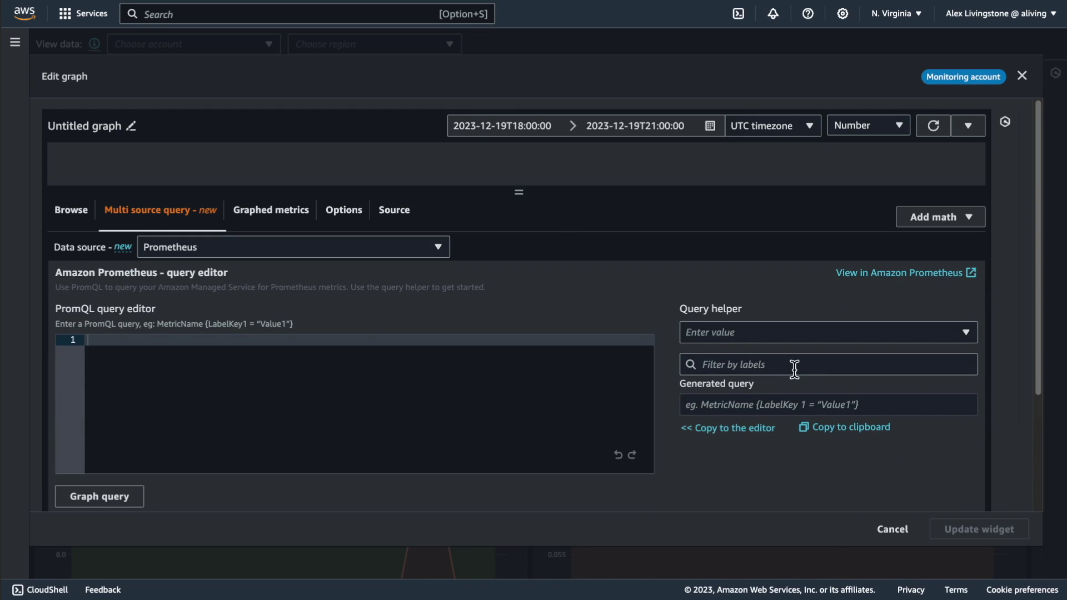
click(803, 339)
scroll(787, 440, down, 3)
scroll(786, 442, down, 2)
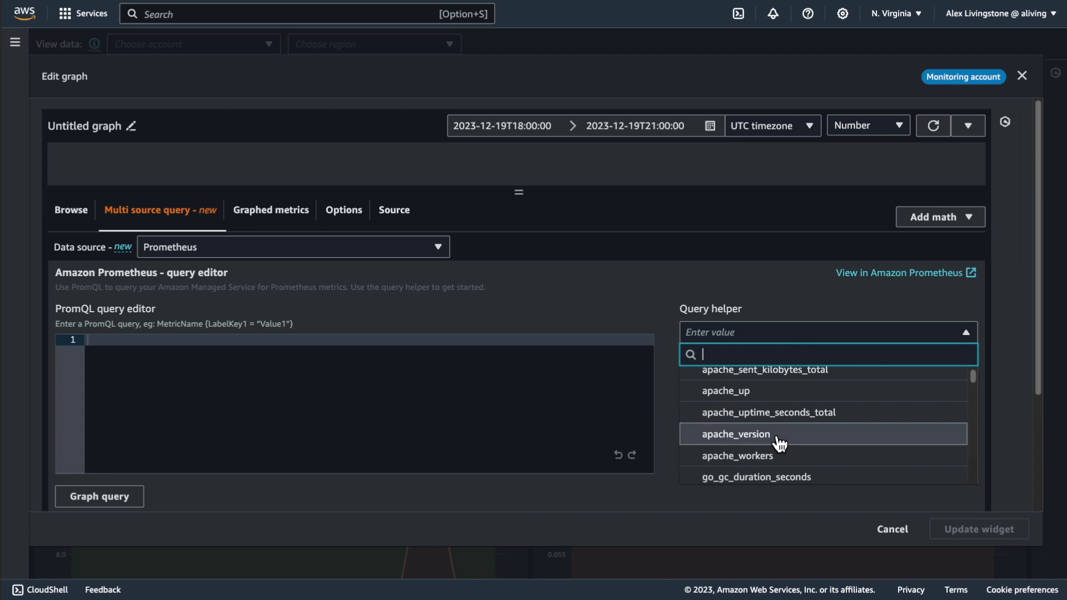
click(777, 437)
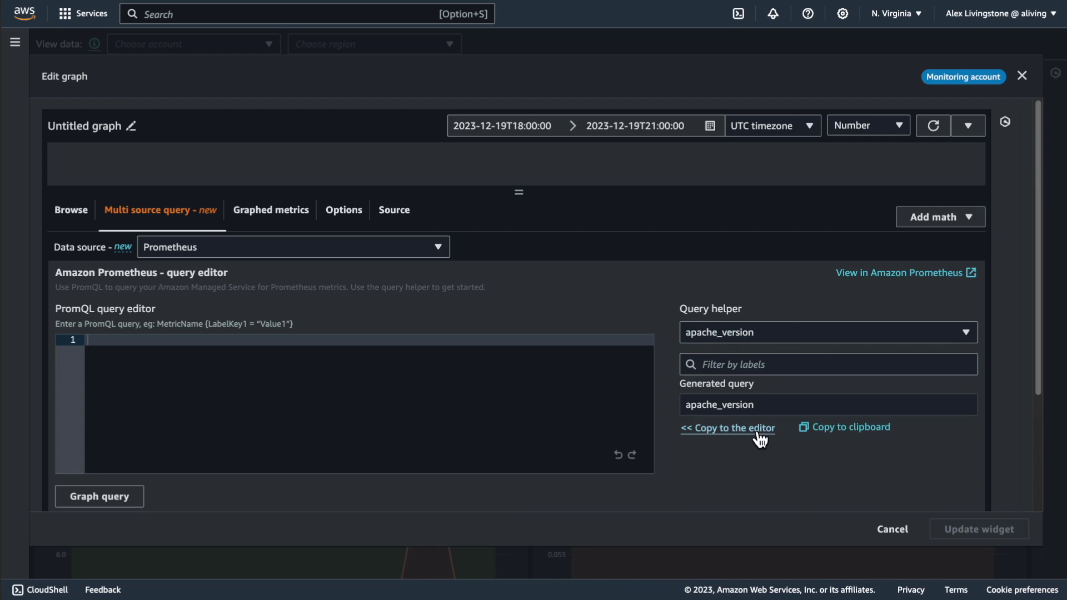
click(728, 428)
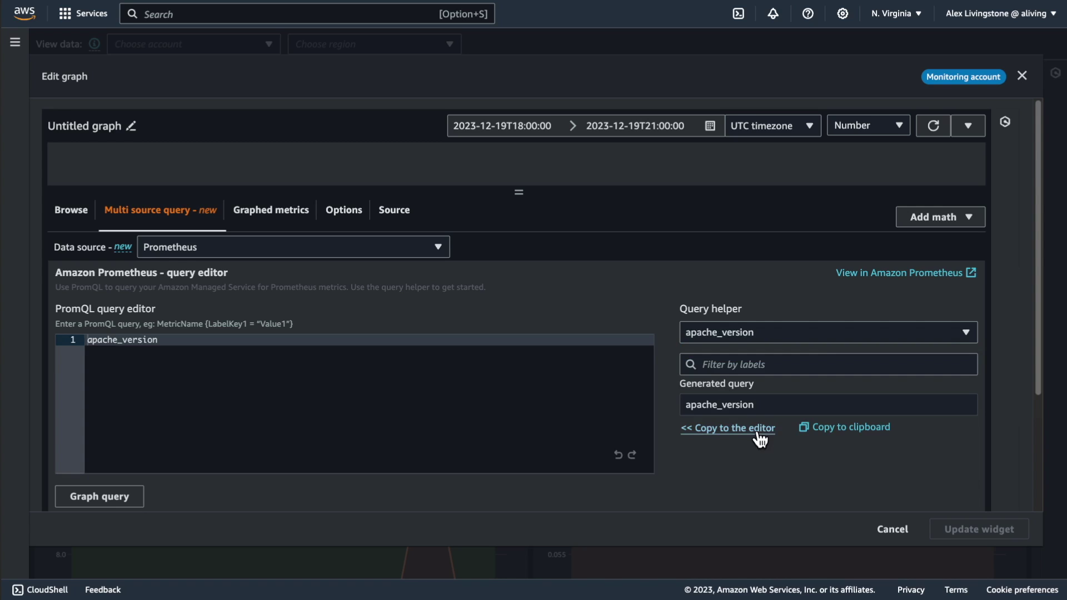
click(119, 503)
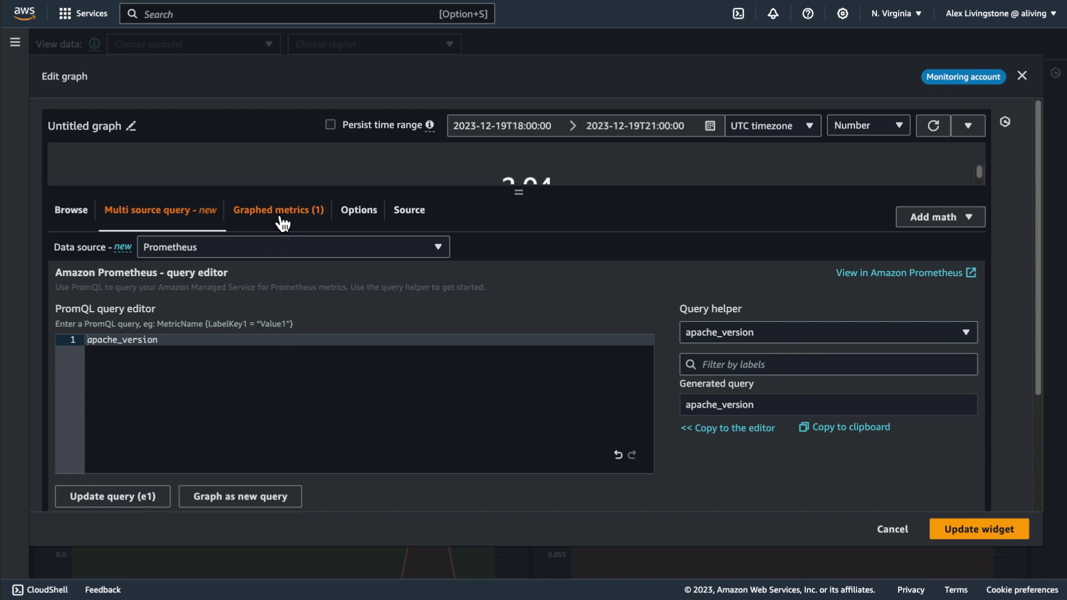
- Add a FIRST(SLICE(e1, 0, 1)) math expression to the widget
drag(519, 192, 512, 276)
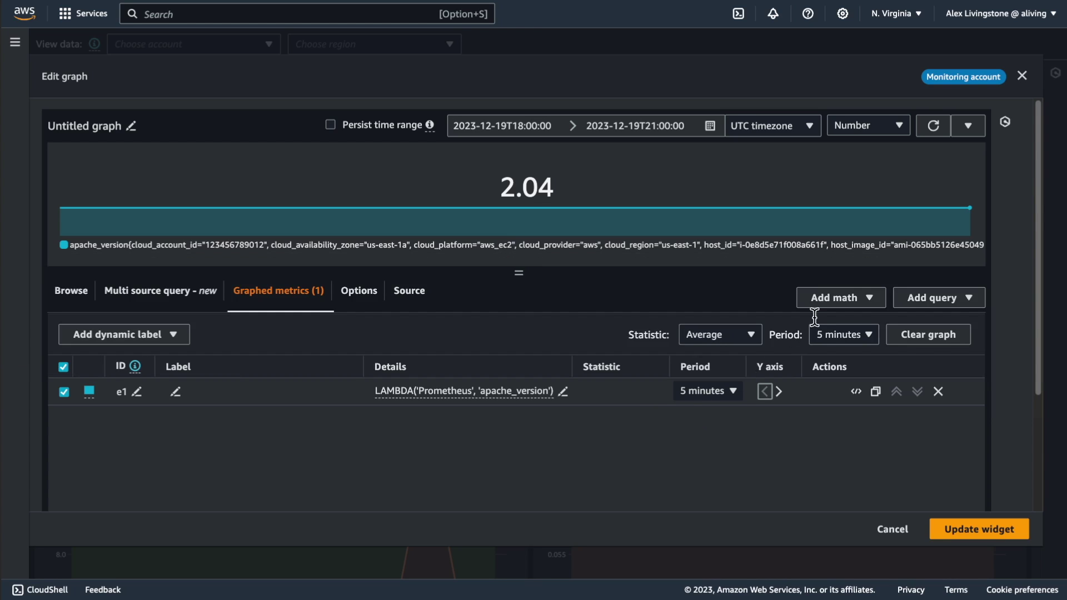
click(878, 298)
scroll(792, 474, down, 2)
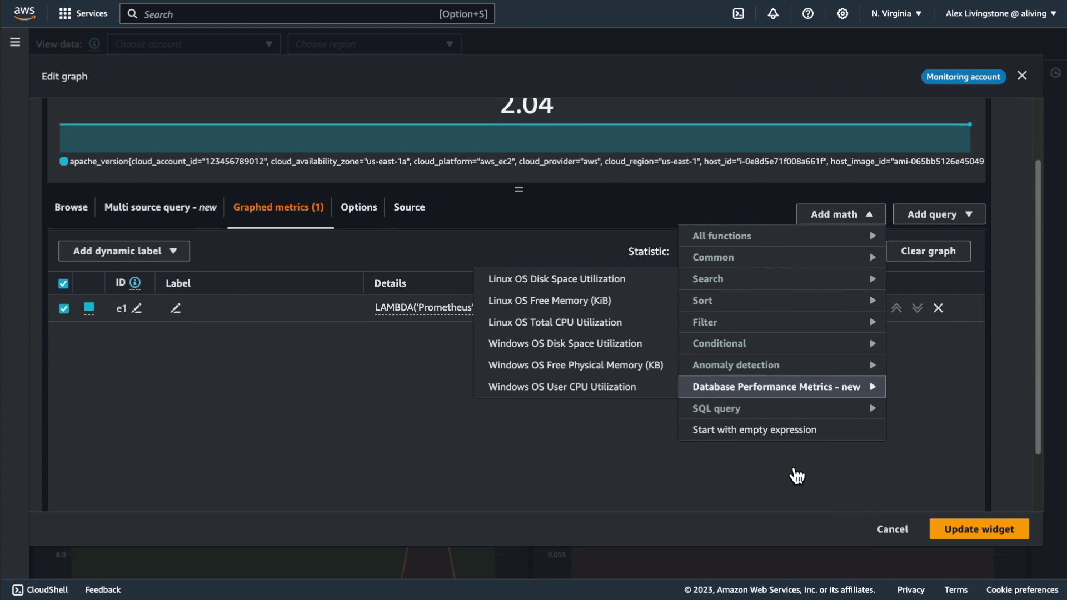
click(789, 443)
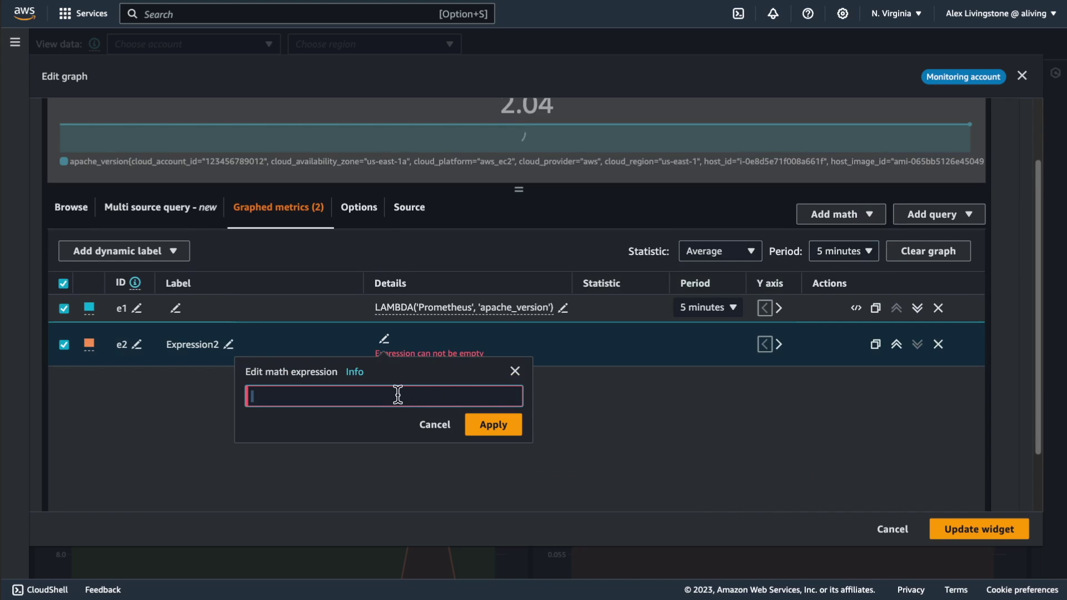
text(FIRST(SLICE(e1, 0, 1)))
click(486, 424)
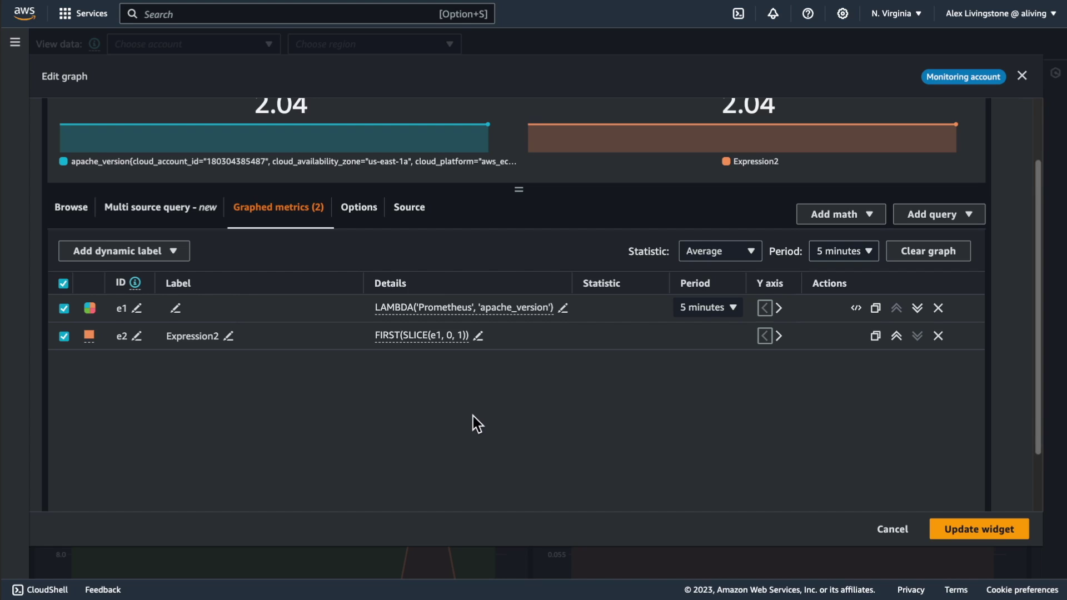
- Label the expression 'Apache Version', hide e1, enlarge the preview, and save the widget
click(229, 338)
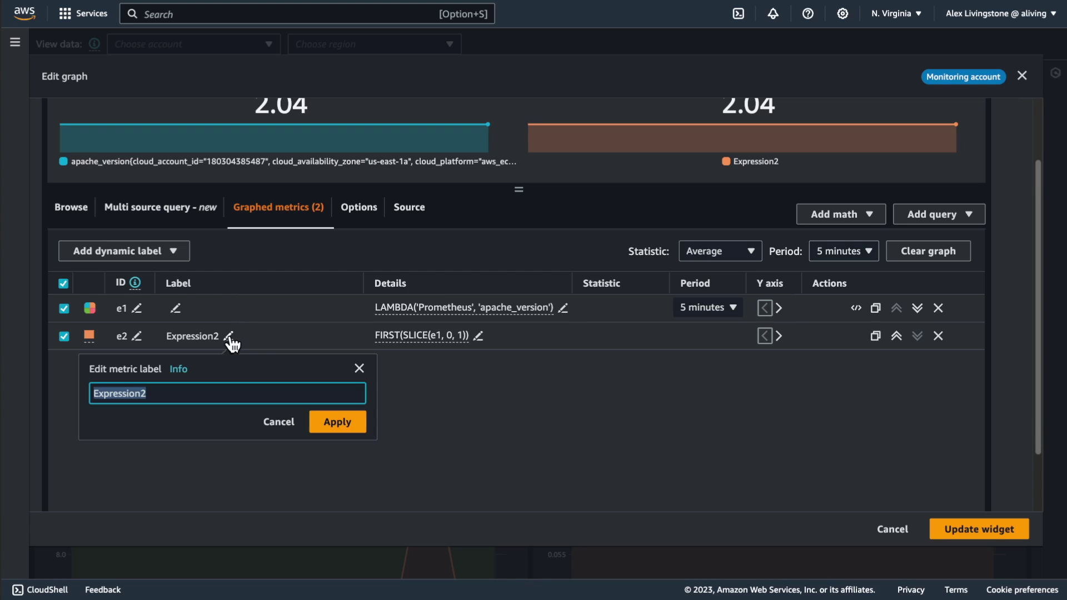
text(Apache )
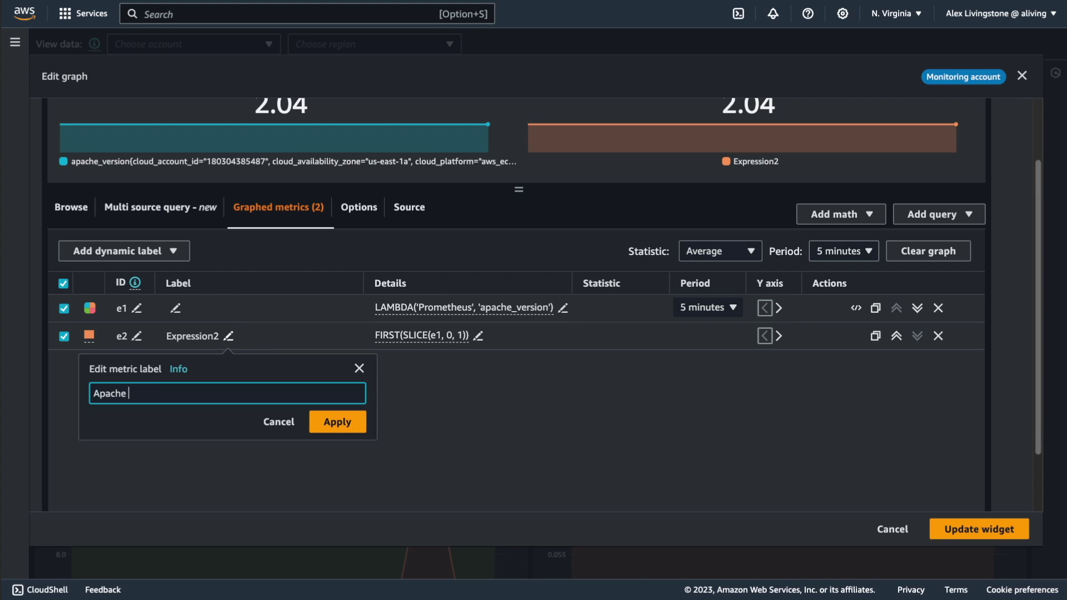
text(Version)
click(325, 420)
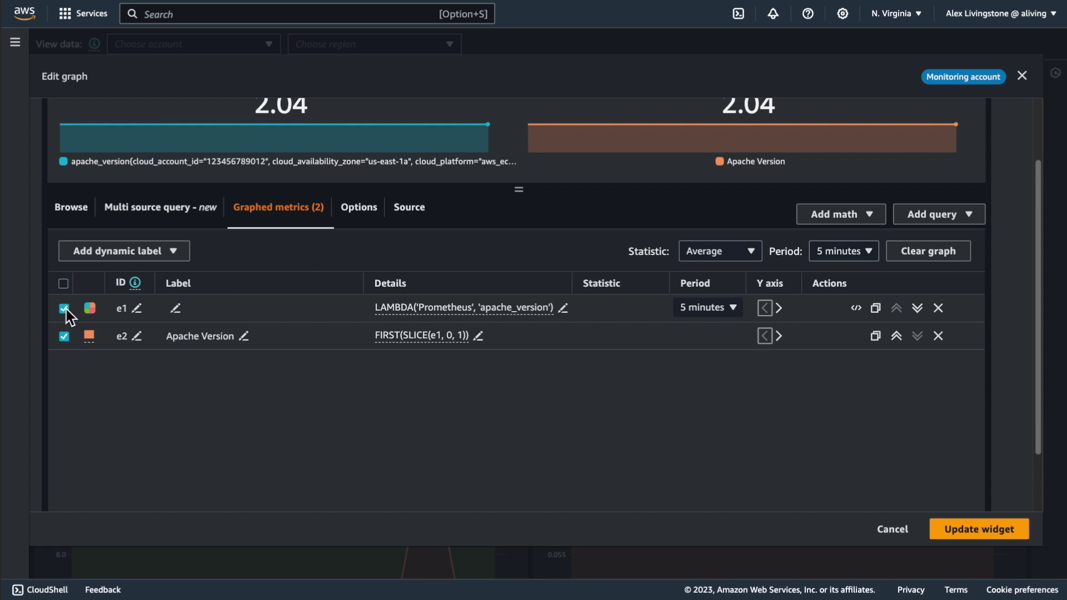
click(65, 308)
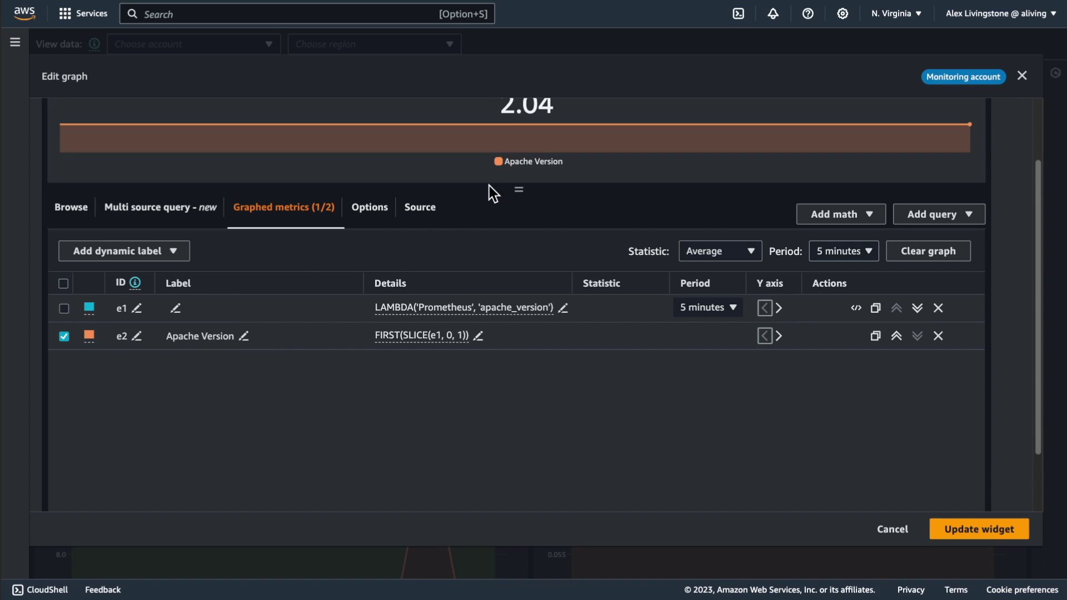
drag(519, 188, 515, 280)
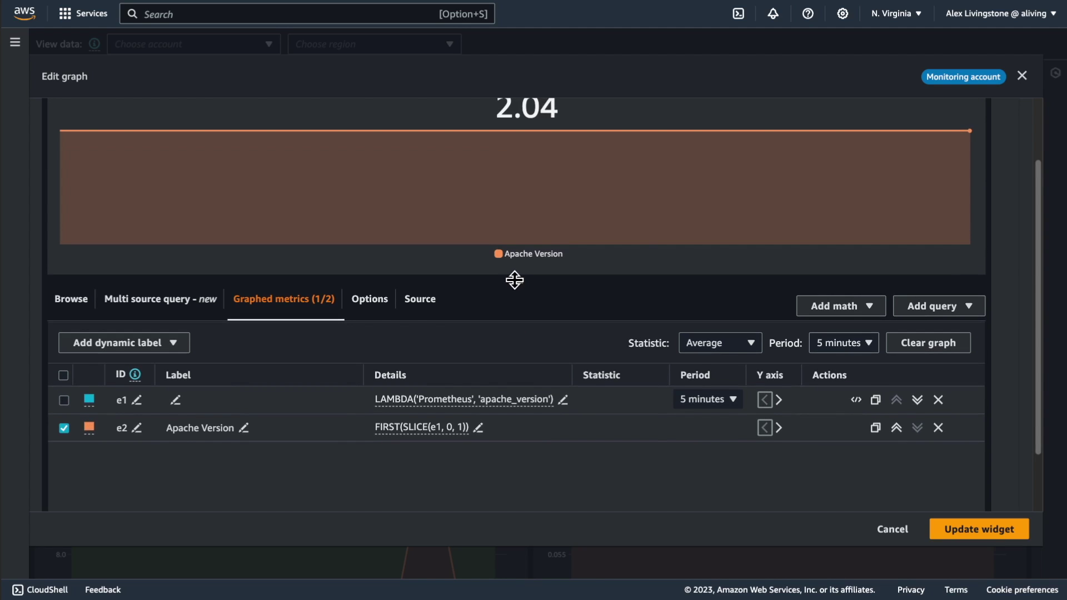
click(979, 530)
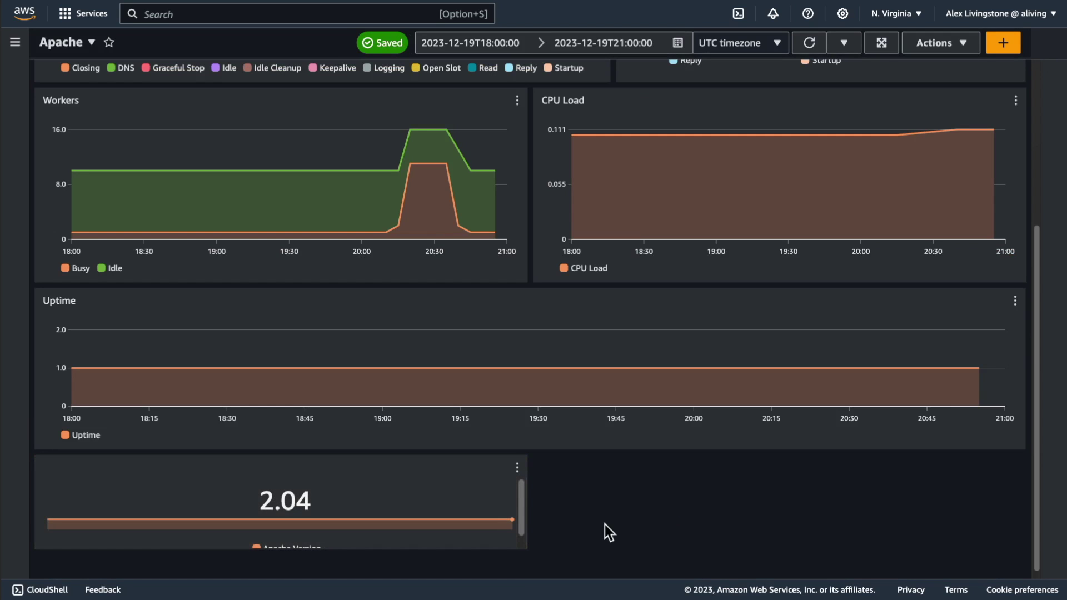
drag(529, 551, 536, 561)
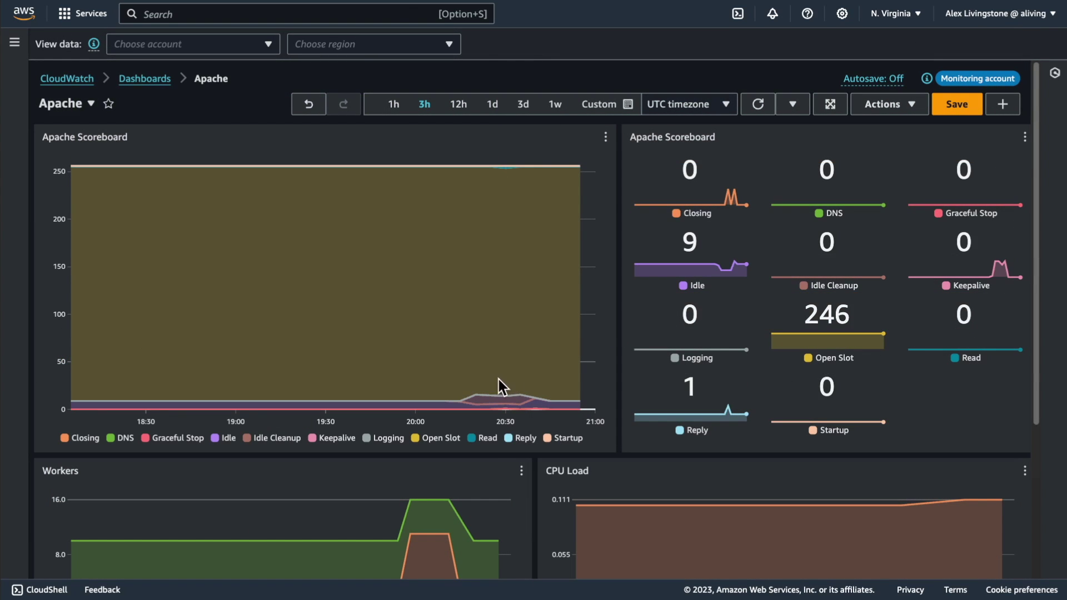
scroll(509, 472, down, 3)
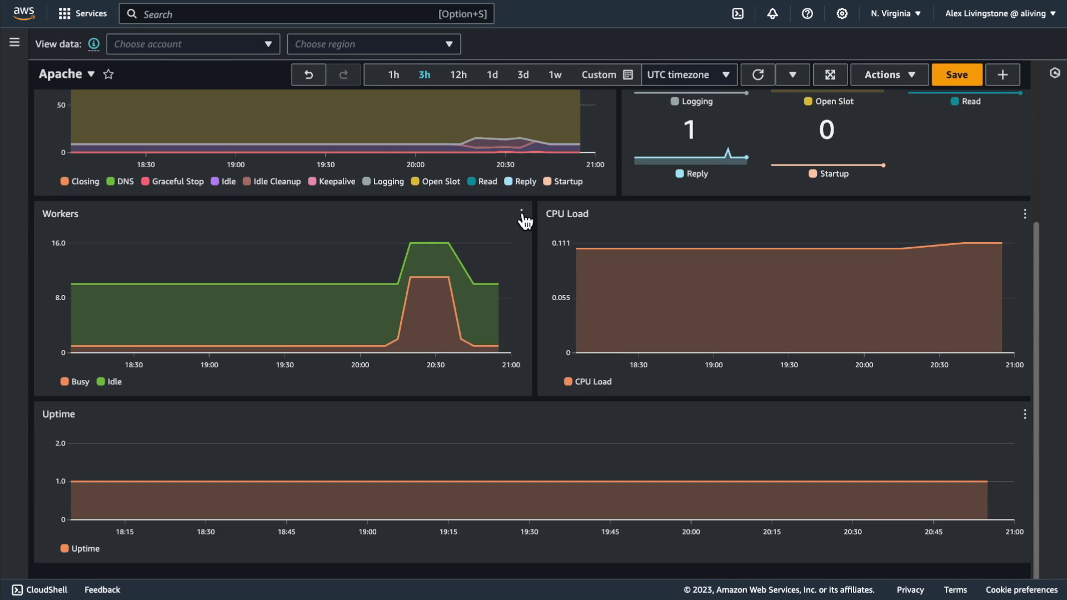
- From the Workers widget, start an alarm on the Idle FIRST(SLICE(e1, 1, 2)) expression
mouse_move(284, 300)
click(523, 215)
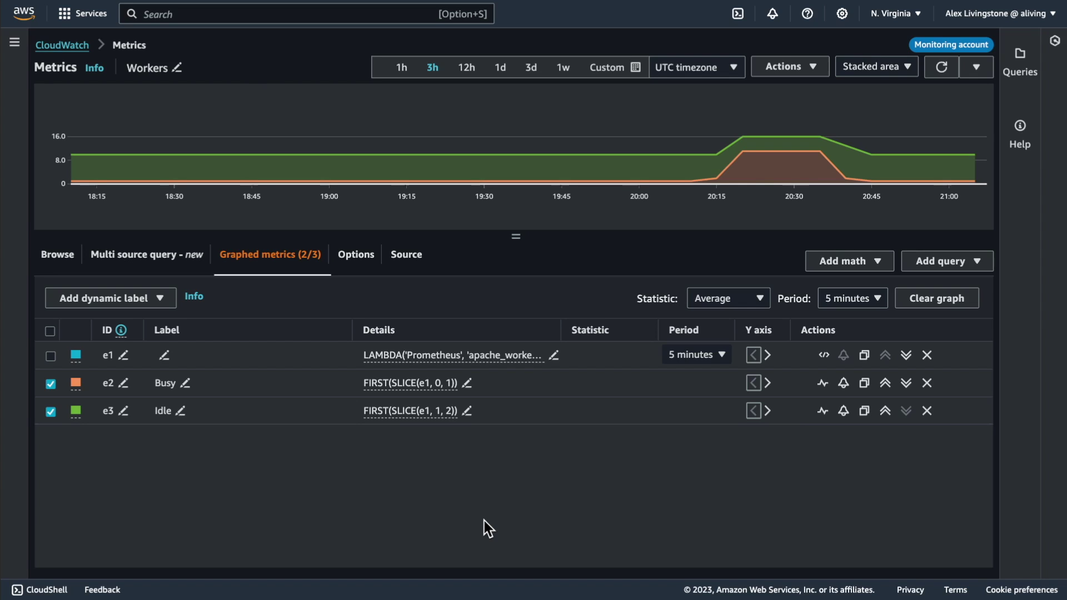
click(844, 411)
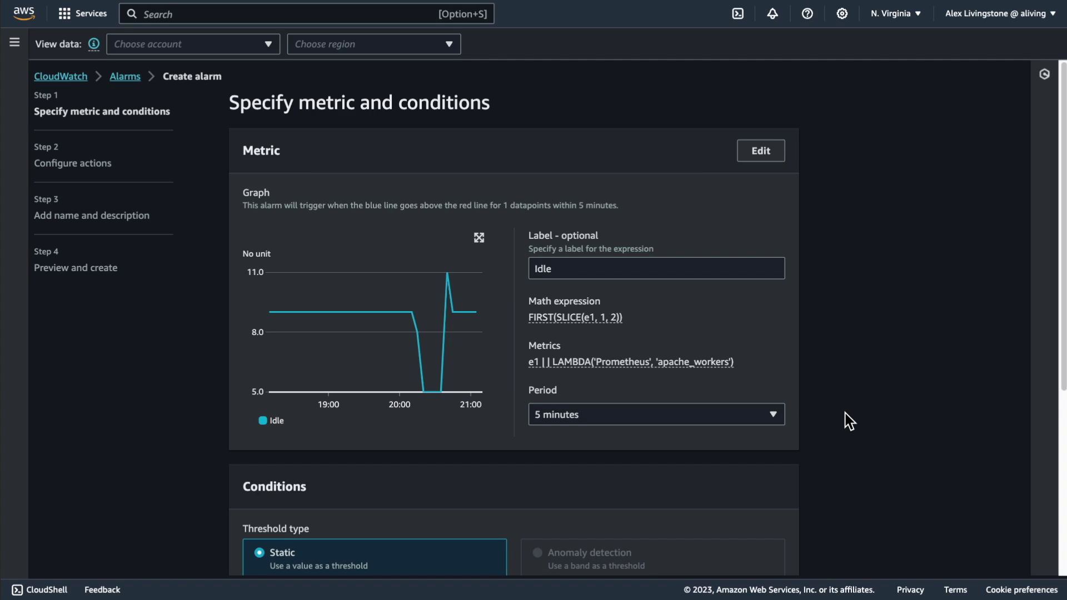
scroll(845, 421, down, 1)
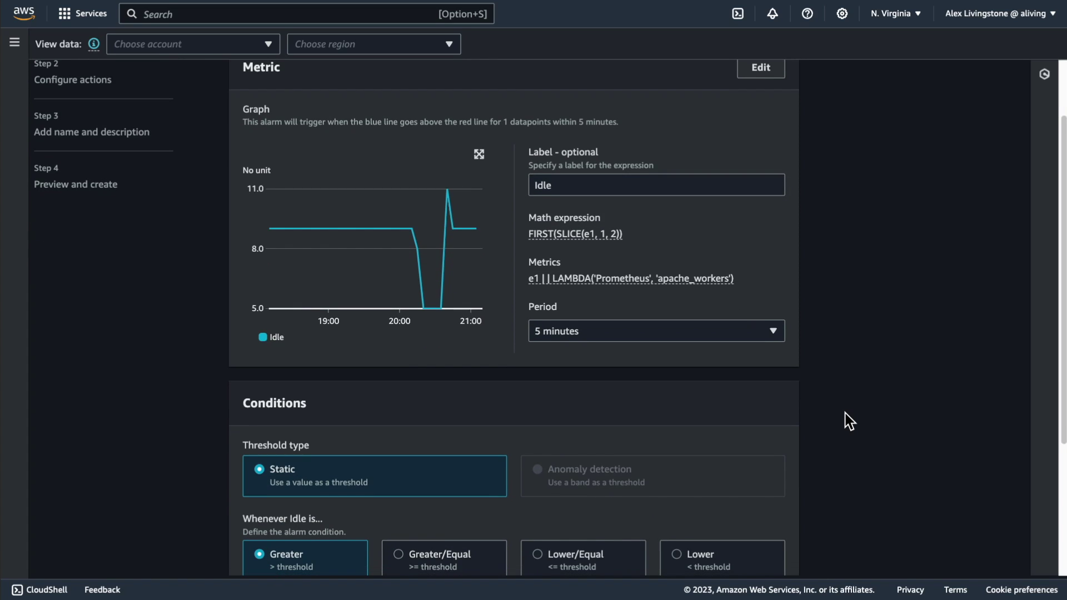
scroll(844, 421, down, 1)
scroll(845, 422, down, 1)
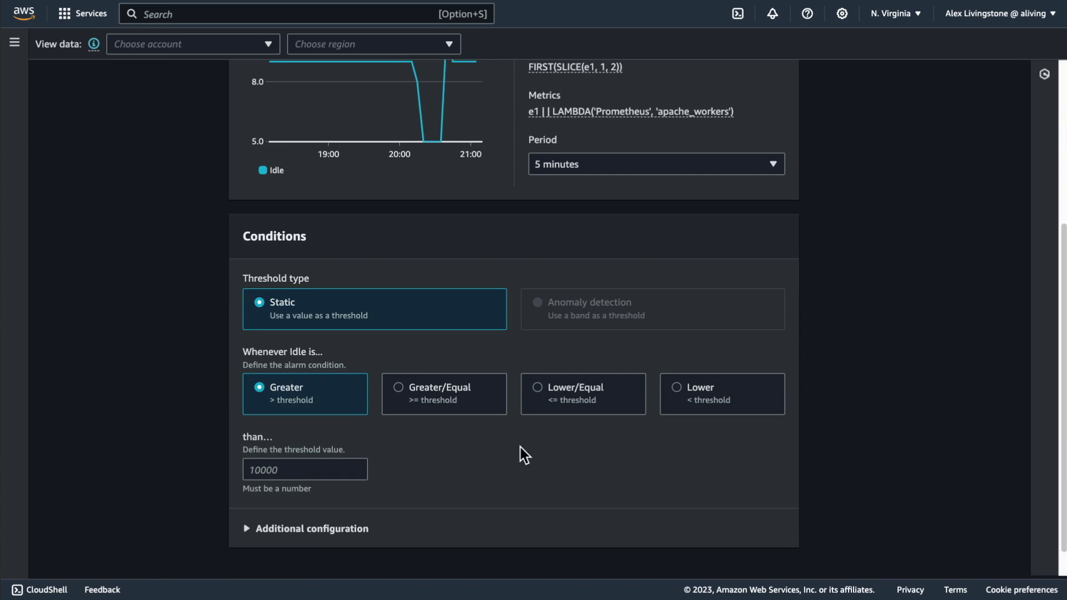
- Set the Idle alarm condition to Lower/Equal than 3 and move on to actions
click(538, 386)
click(314, 470)
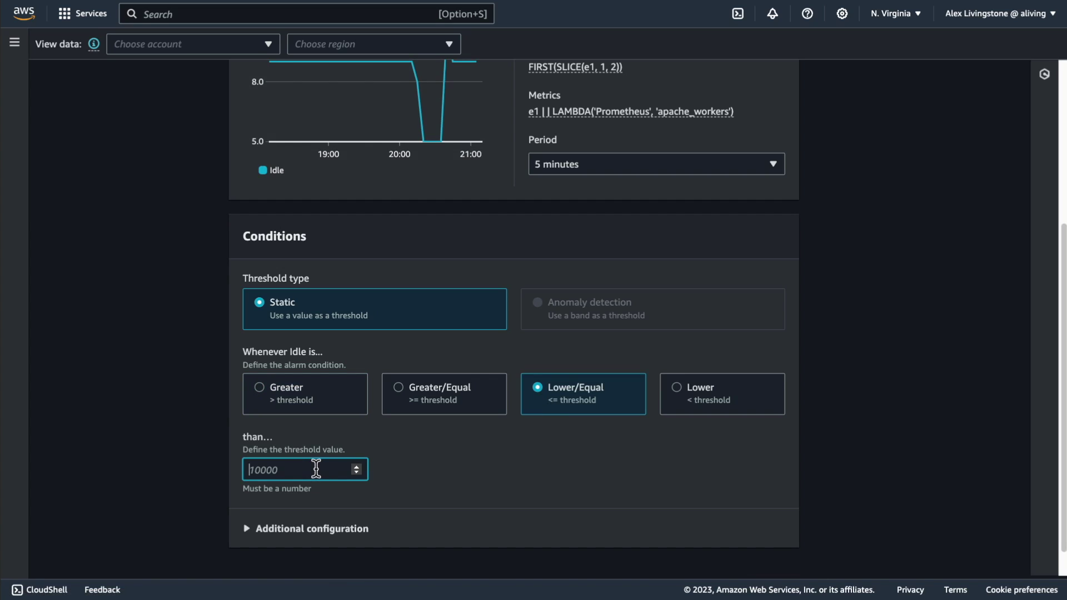
text(3)
scroll(701, 468, down, 1)
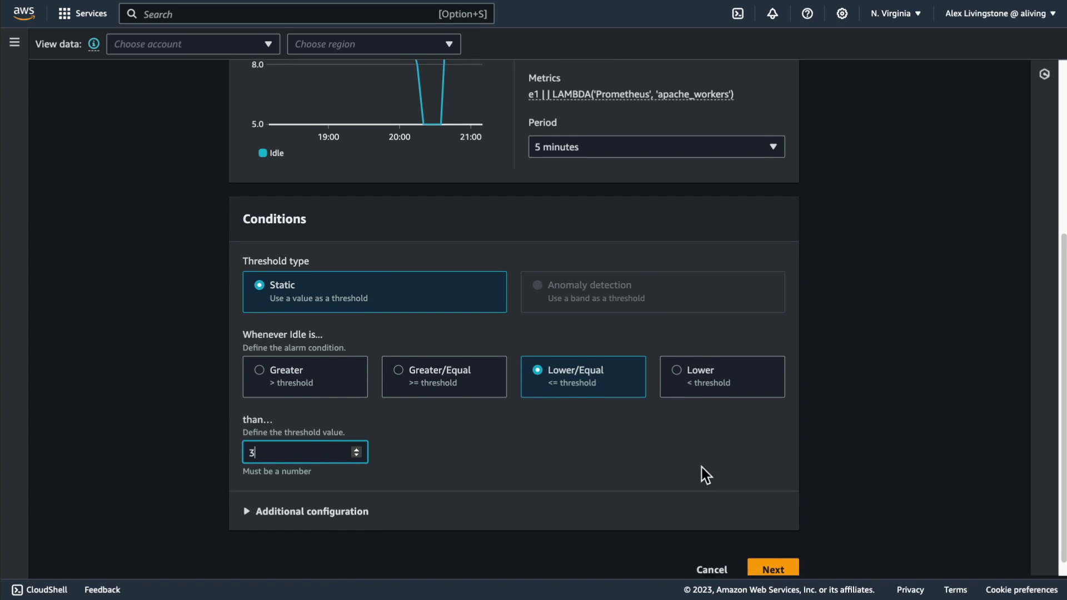
click(776, 555)
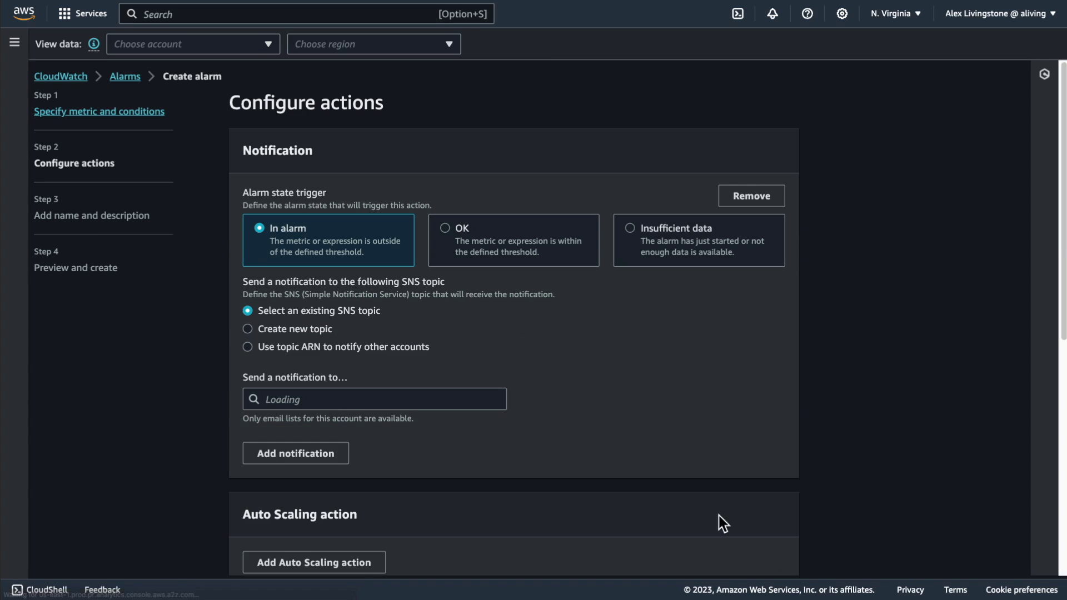
- Send alarm notifications to the Opsgenie topic and continue to the naming step
click(362, 400)
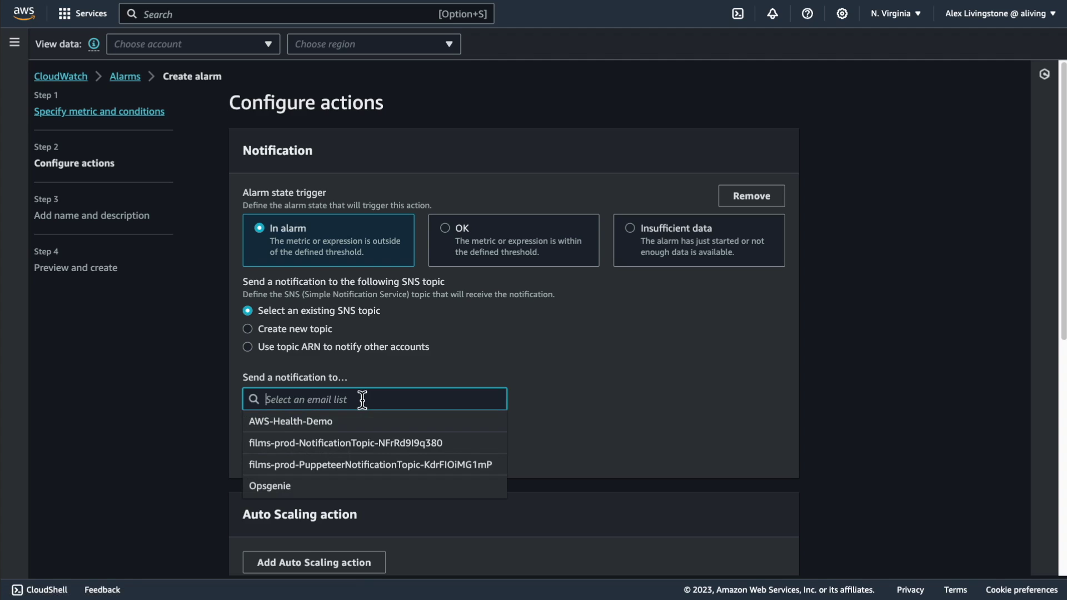
click(341, 486)
scroll(581, 438, down, 4)
scroll(581, 438, down, 2)
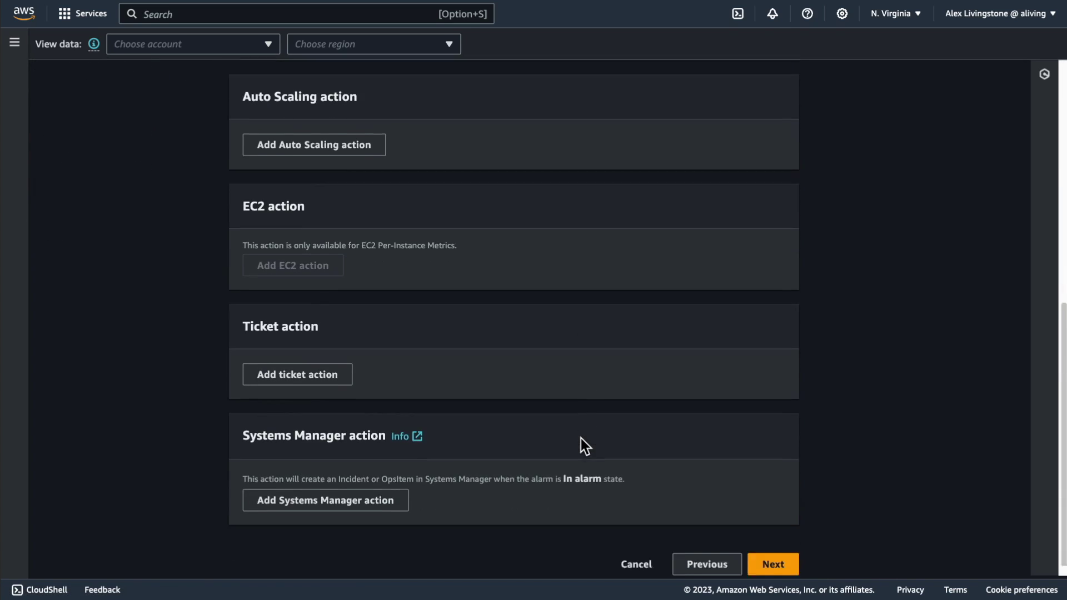
click(768, 555)
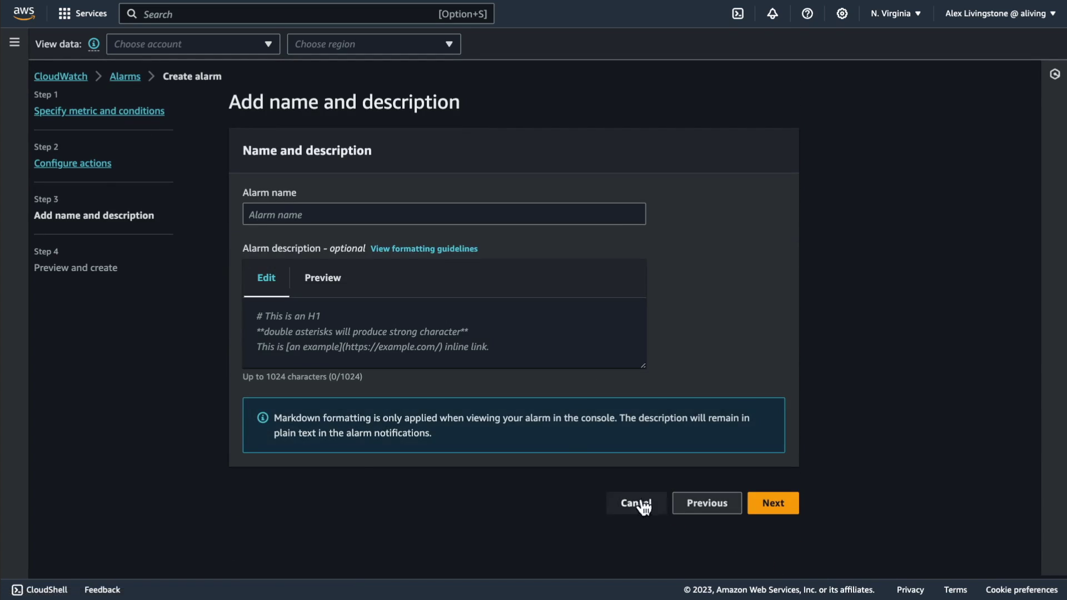
- Enter 'low-idle-workers' as the alarm name and continue to the preview
click(363, 217)
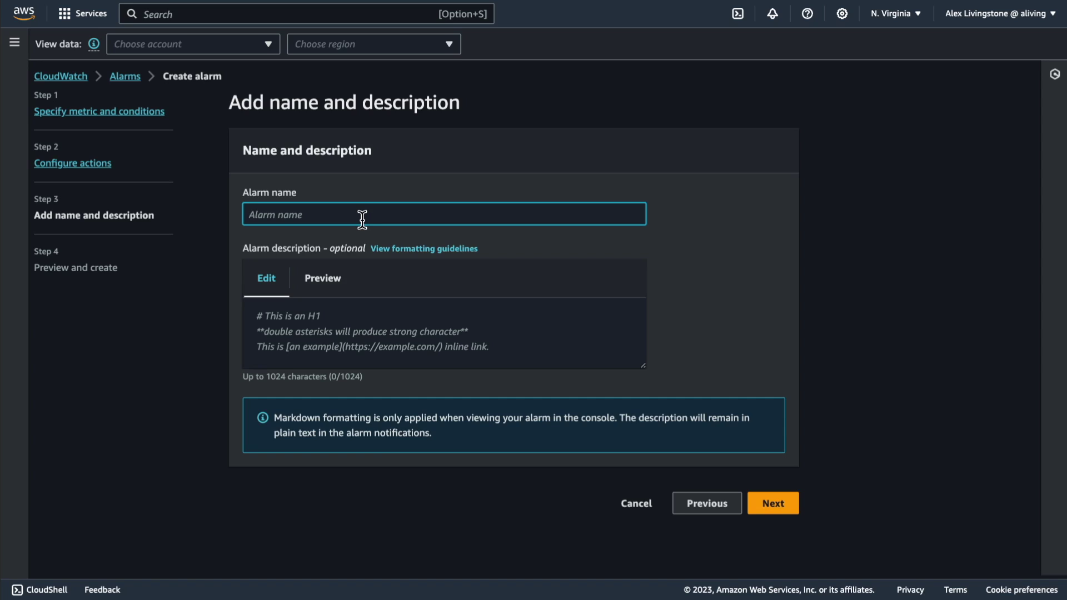
text(low-)
text(idle-worke)
text(rs)
click(783, 505)
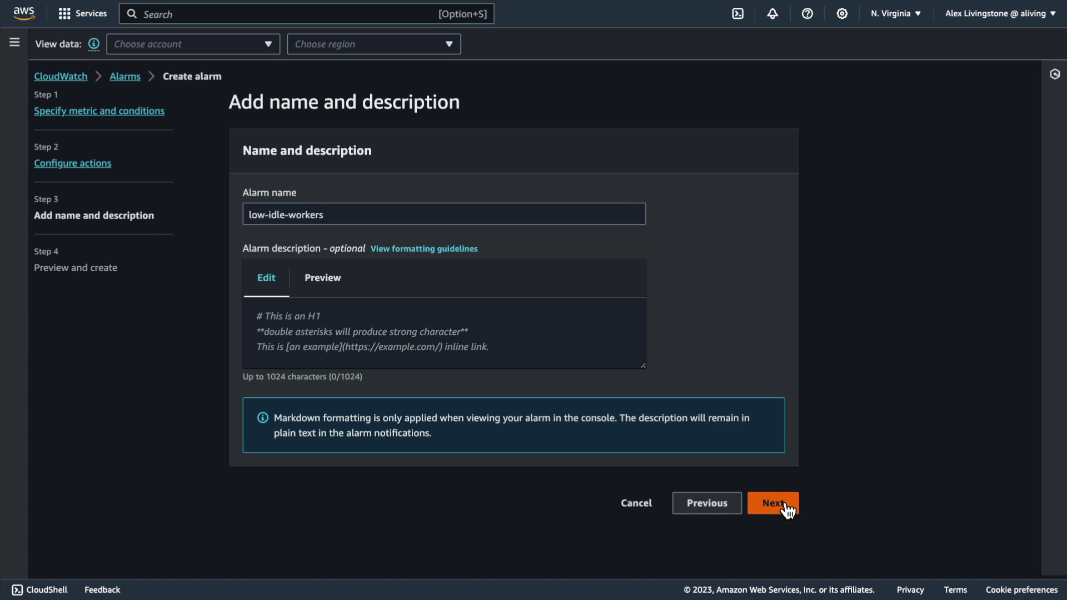
scroll(755, 413, down, 10)
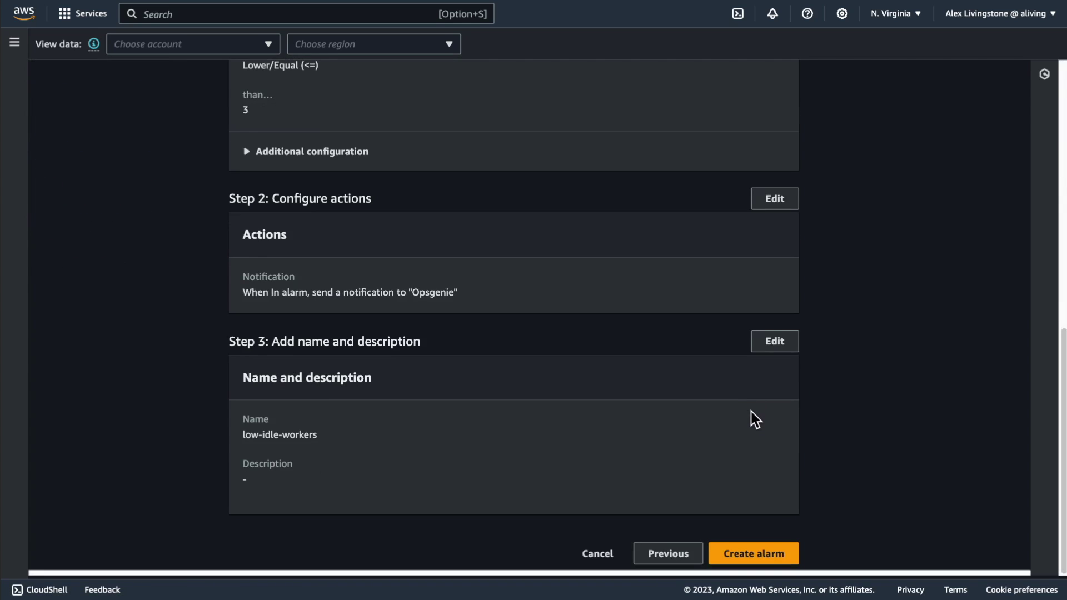
- Submit creation of the low-idle-workers alarm from the preview step
click(774, 555)
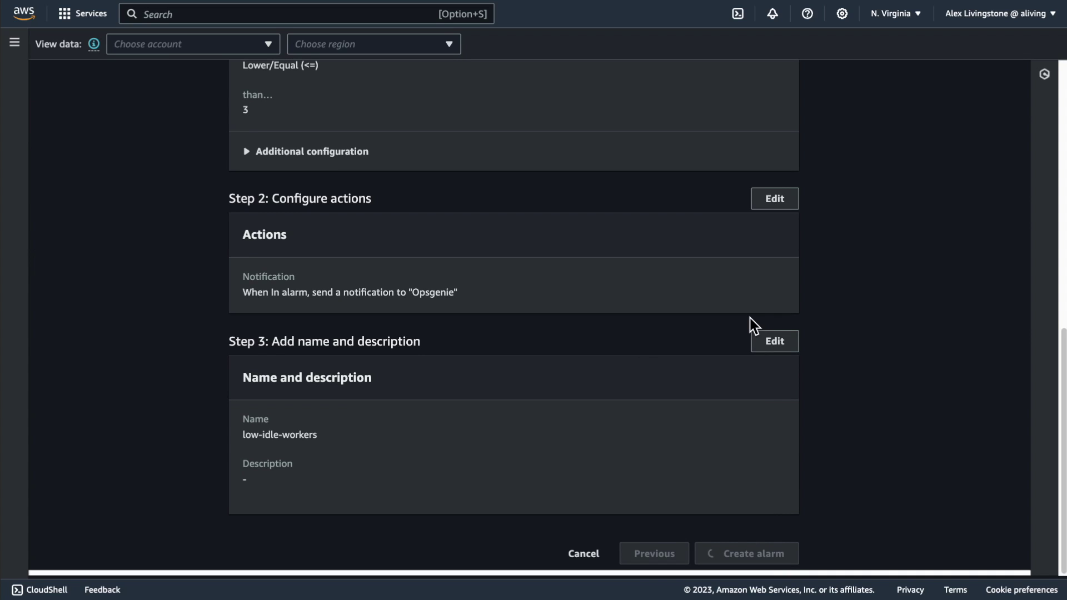